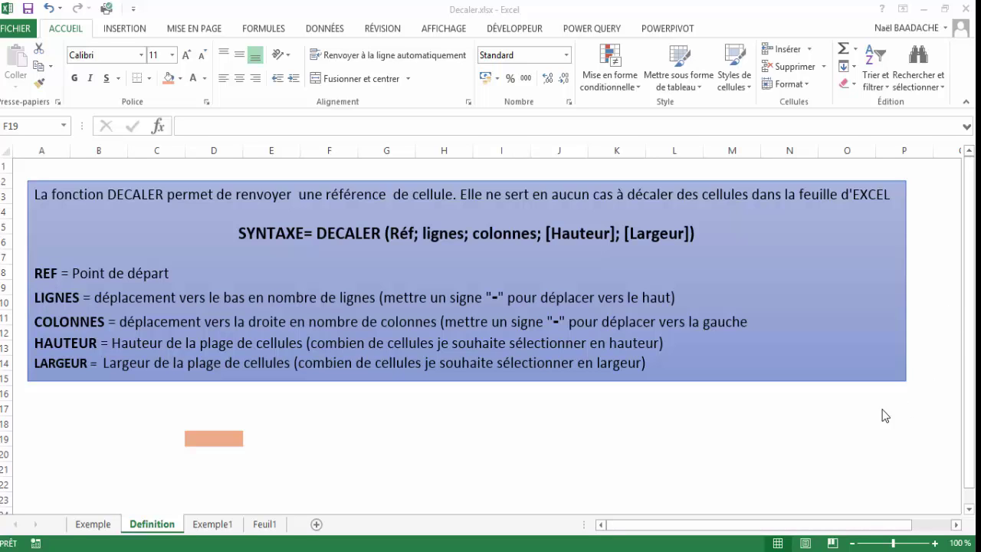
Review the DECALER syntax explanation and its REF description, then return to D19
left_click(388, 234)
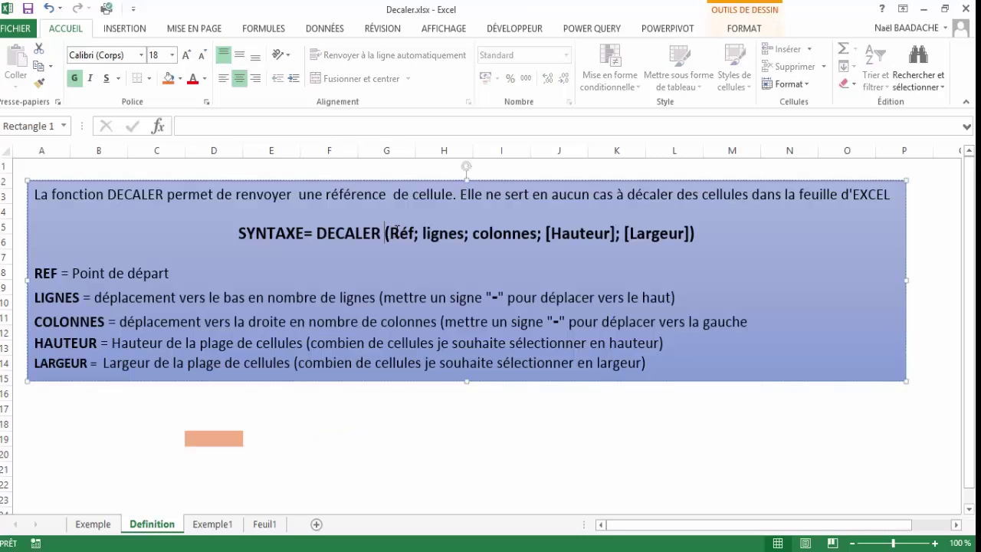
key("Right")
left_click(75, 272)
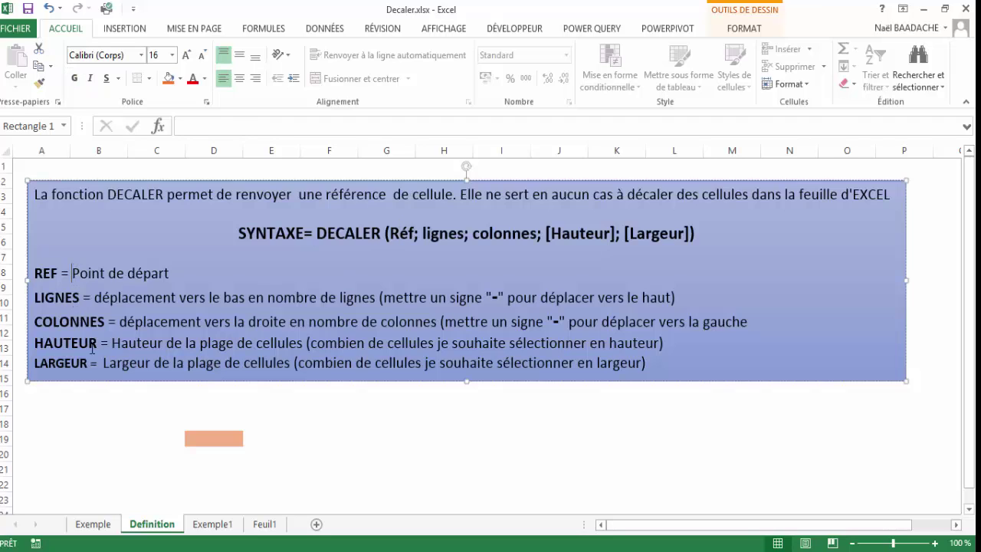
left_click(222, 437)
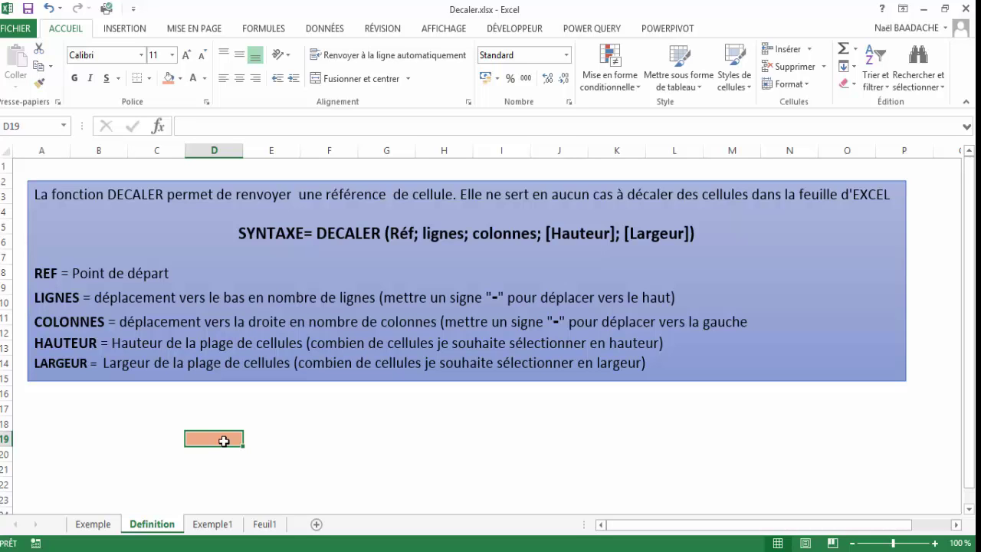
Step from D19 down to D22 and up to D16 to illustrate row offsets
key("Down")
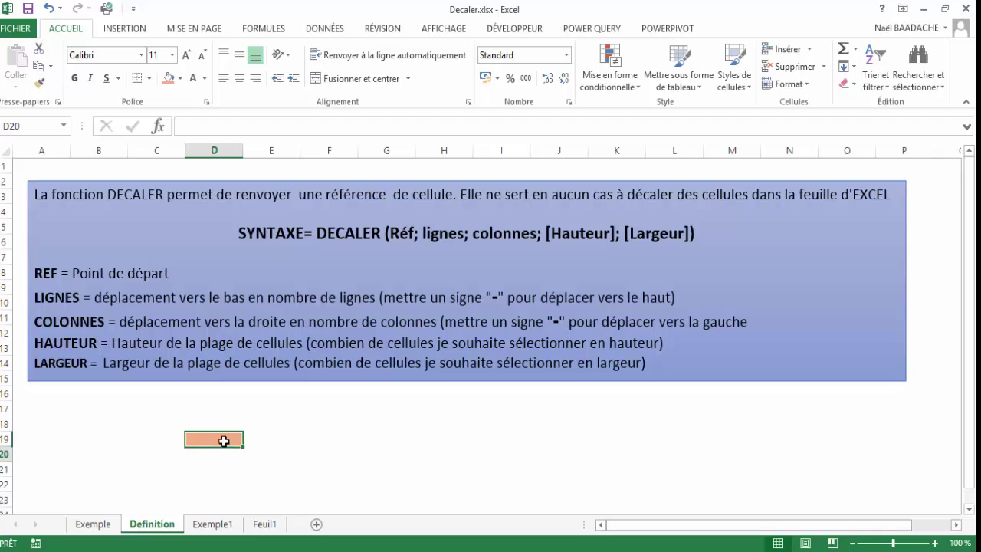
key("Down")
key("Down")
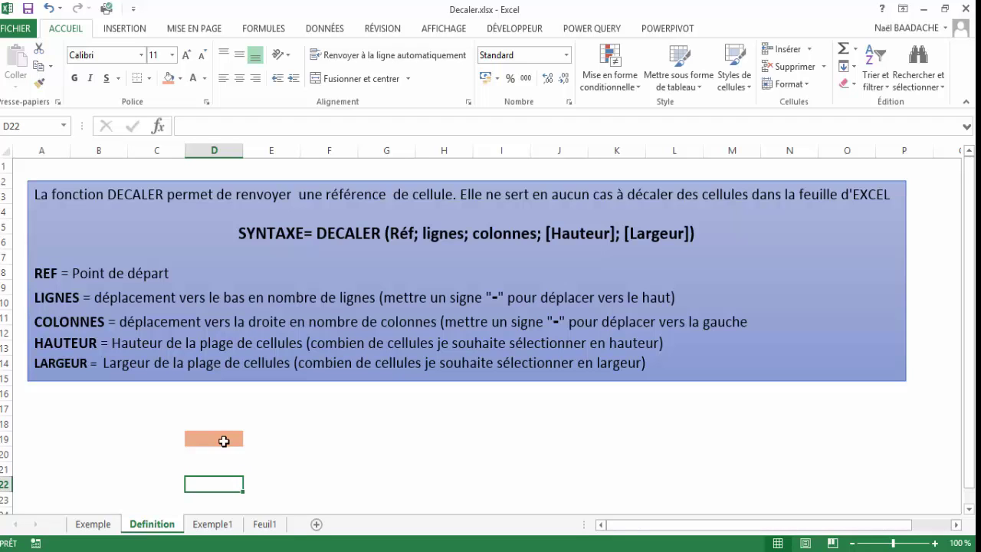
key("Up")
key("Up")
key("Up")
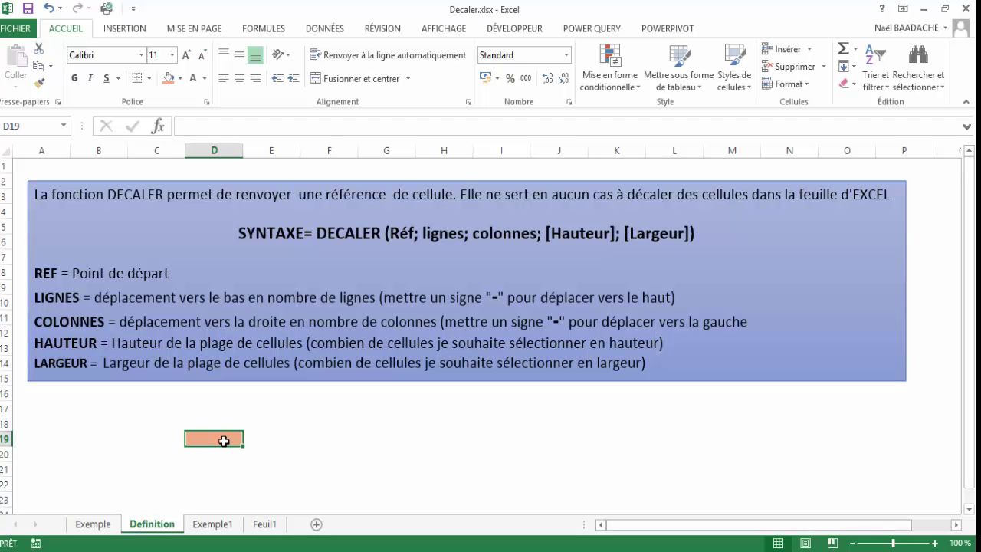
key("Up")
key("Up")
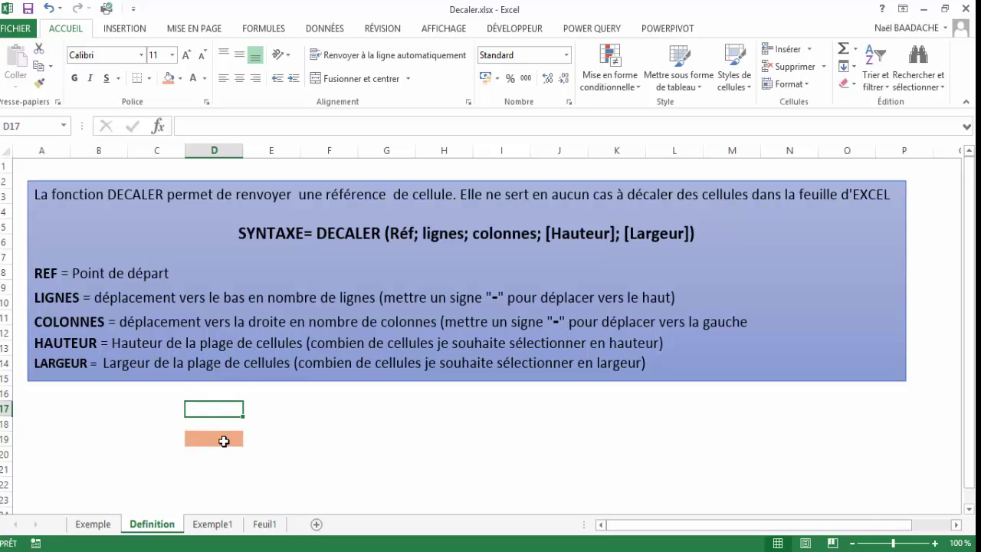
key("Up")
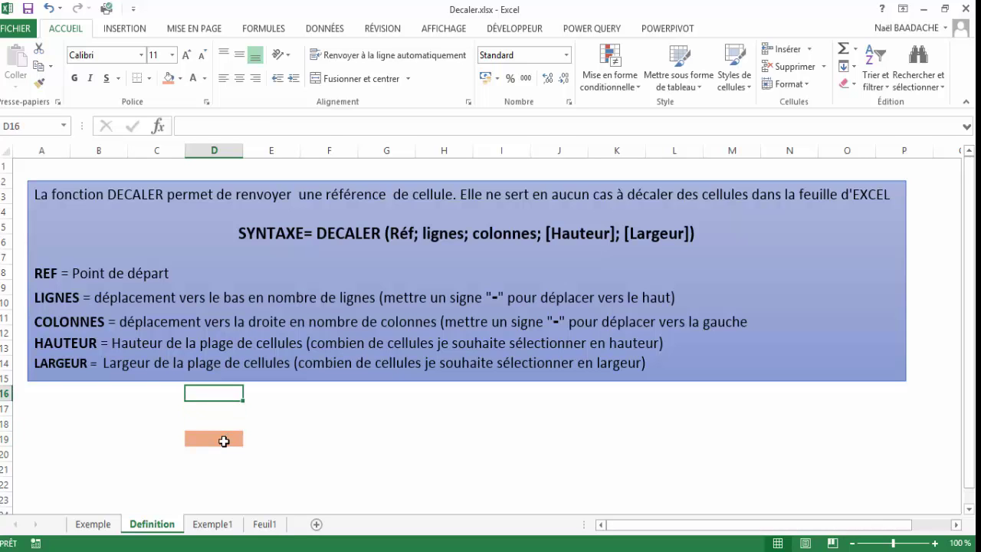
key("Down")
key("Down")
key("Down")
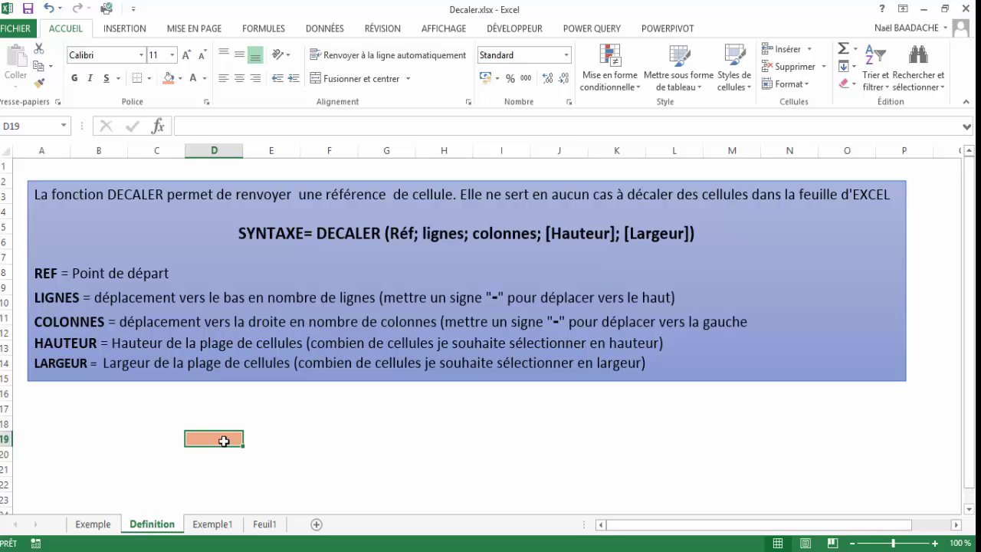
Step from D19 right to G19 and back left to illustrate column offsets
key("Right")
key("Right")
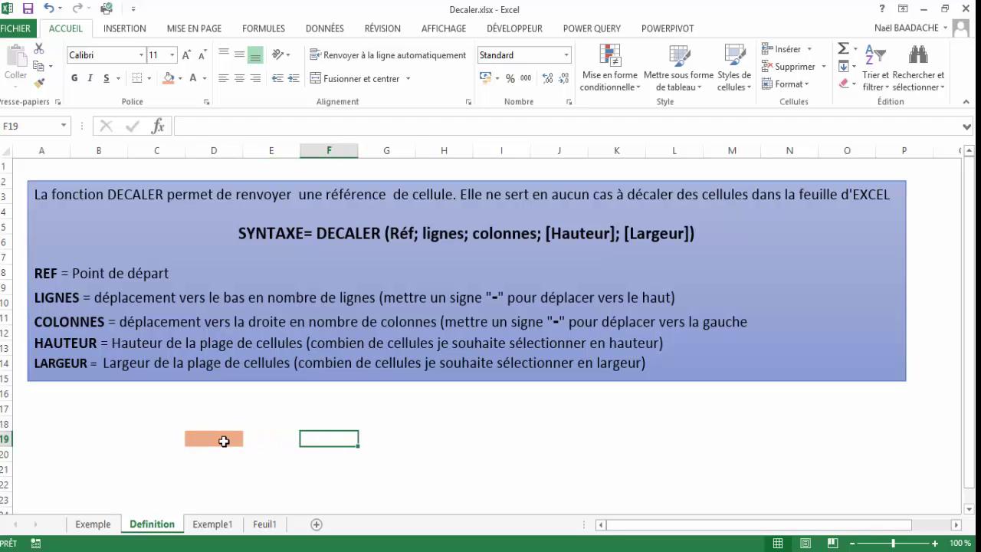
key("Right")
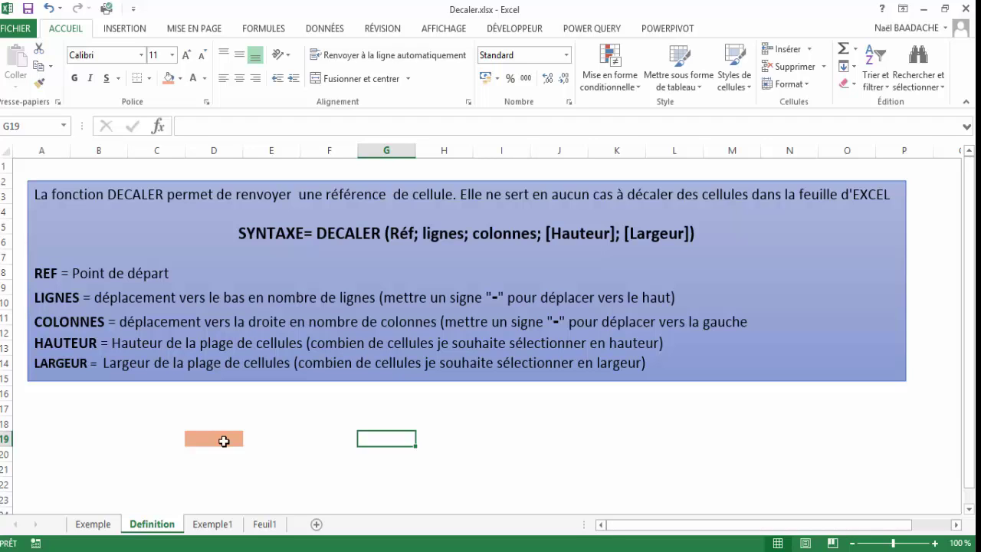
key("Left")
key("Left")
key("Left")
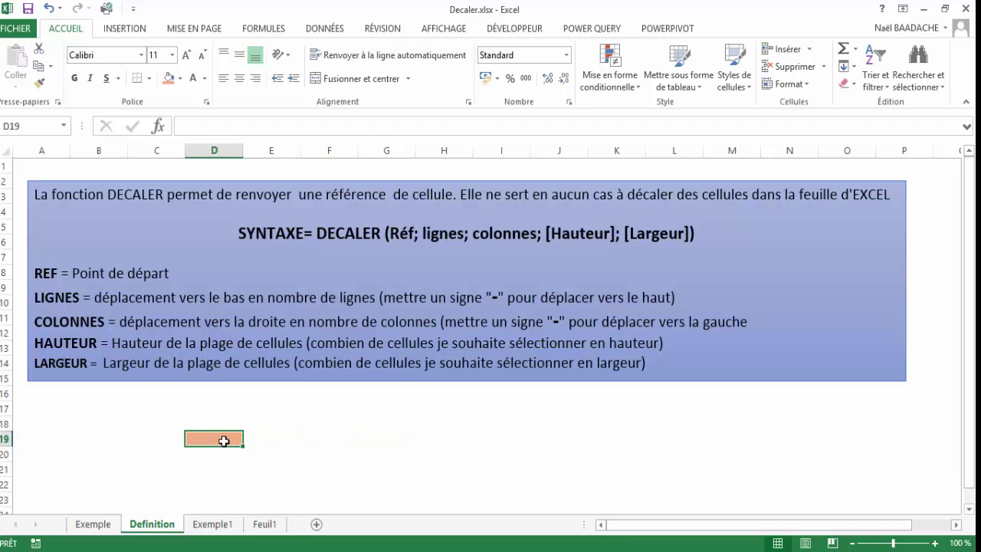
key("Right")
key("Right")
key("Left")
key("Left")
key("Left")
key("Left")
key("Left")
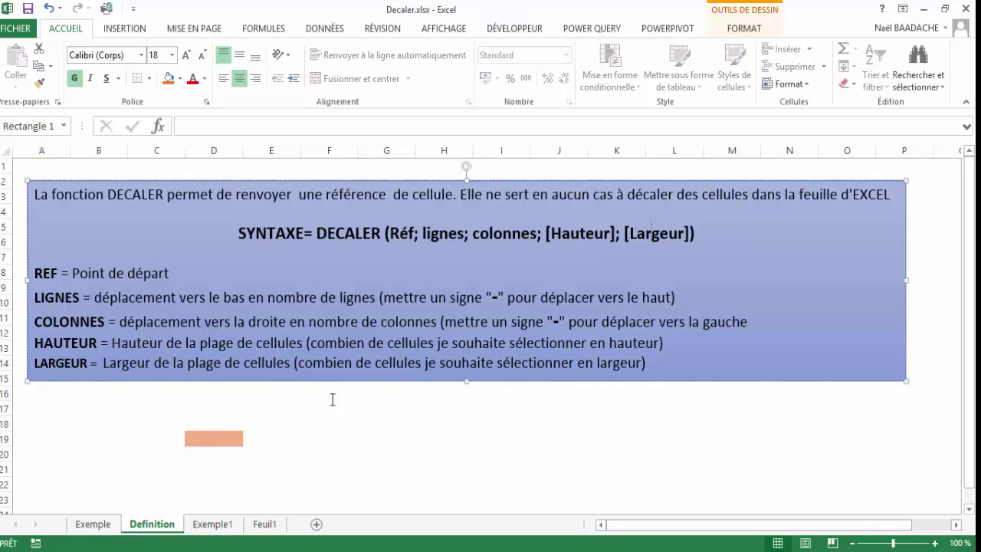
Select ranges down from D19 and across D19:F19 to illustrate the height and width arguments
mouse_move(237, 437)
left_mouse_down()
mouse_move(236, 466)
mouse_move(216, 467)
left_mouse_up()
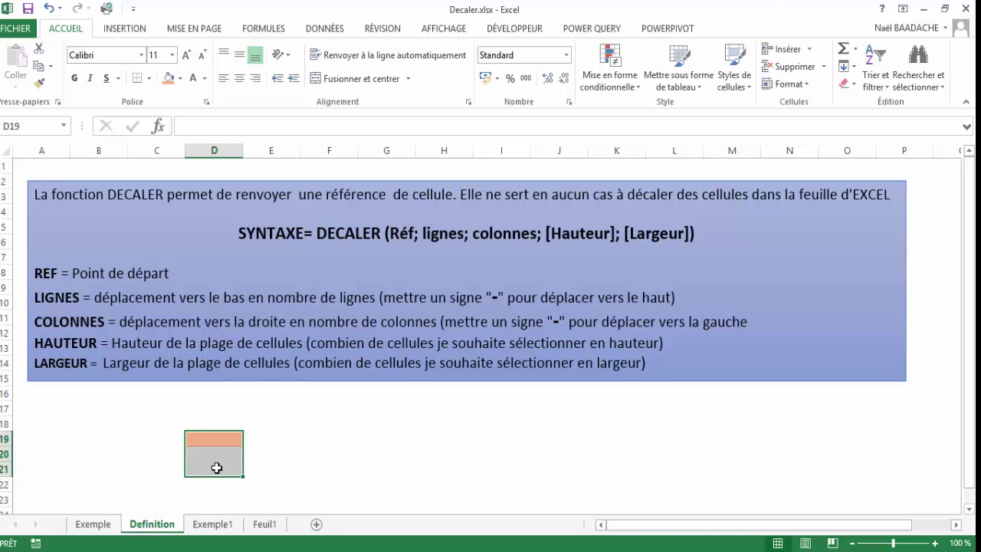
left_click(578, 233)
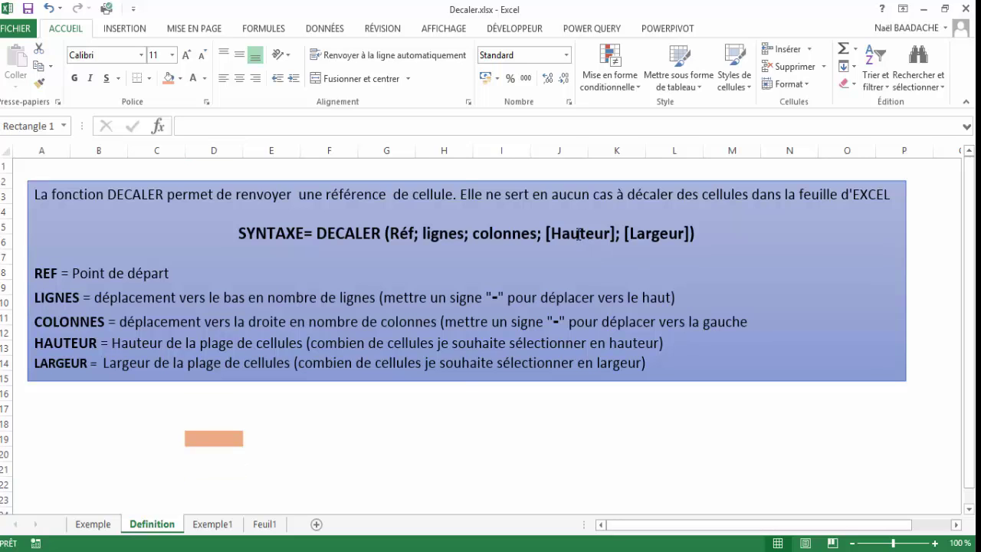
left_click(207, 439)
left_click_drag(206, 440, 310, 445)
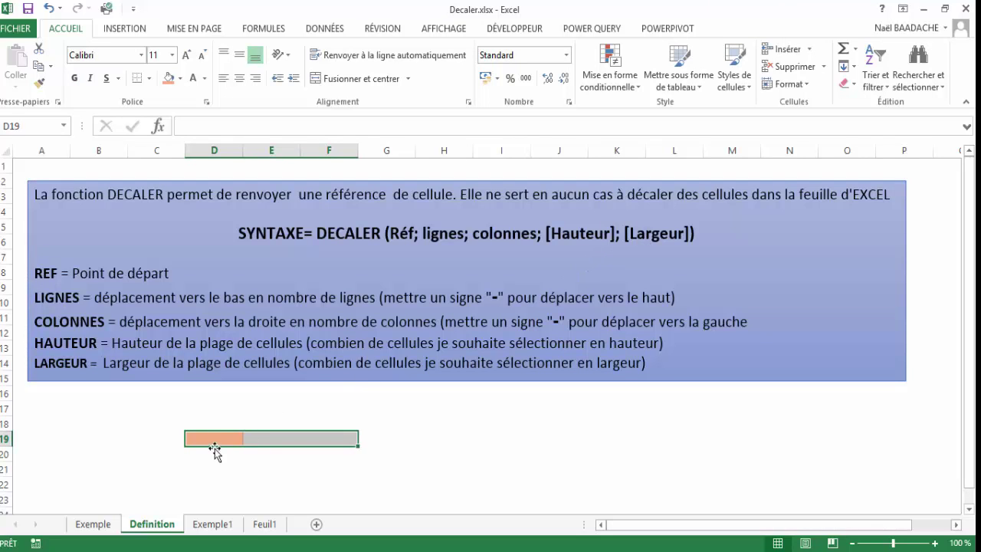
left_click_drag(215, 438, 310, 446)
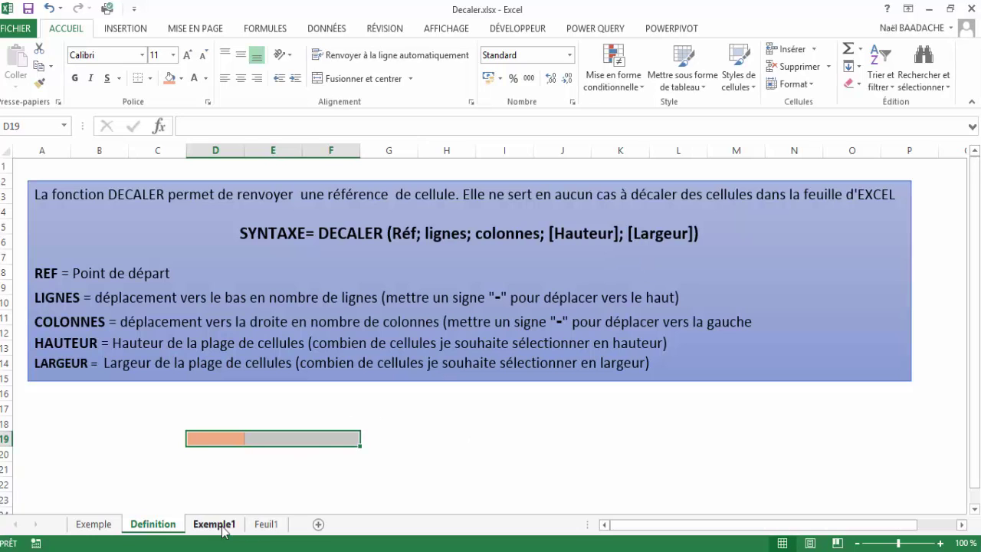
On Exemple1, trace E10's =DECALER(C3;7;0;1;1) from C3 to the 10 000 in C10
left_click(215, 524)
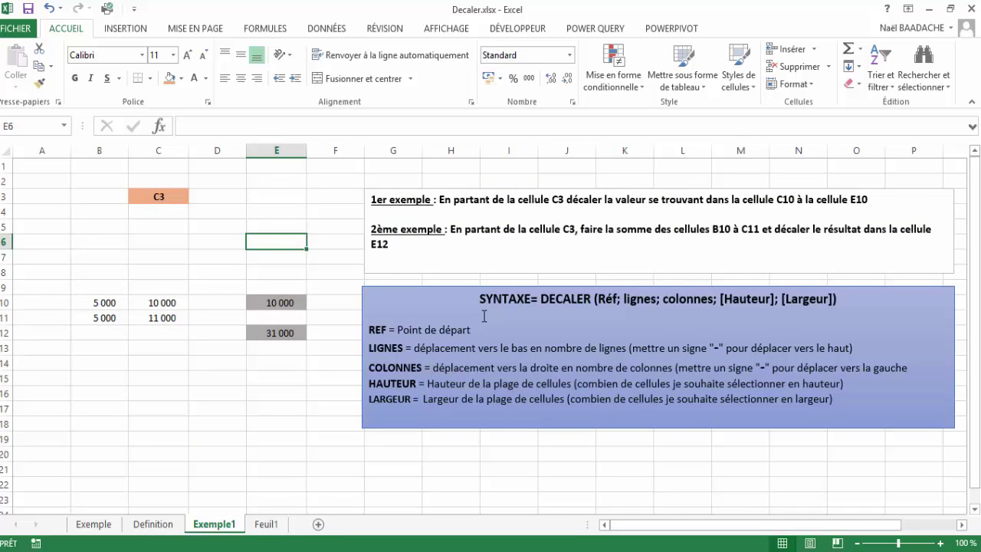
left_click(270, 302)
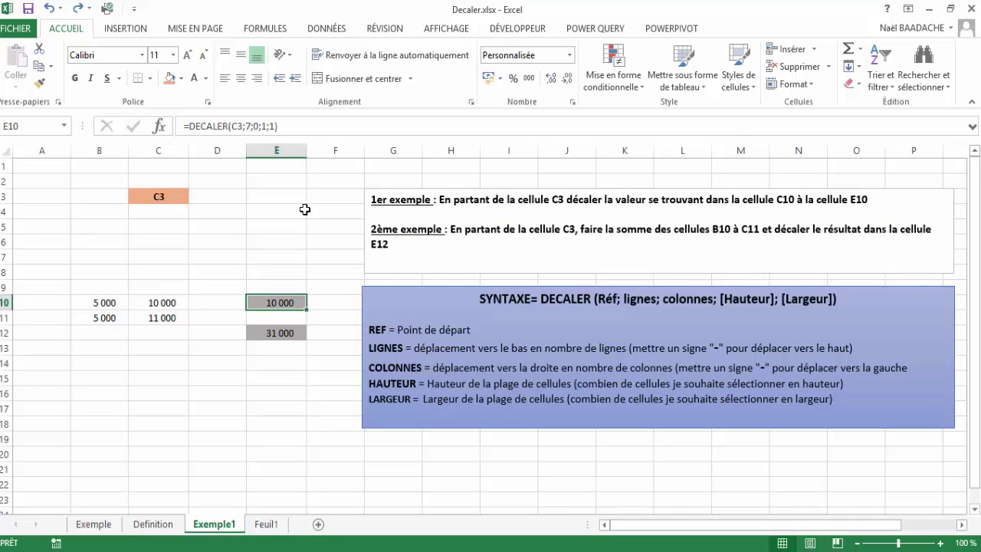
left_click(162, 303)
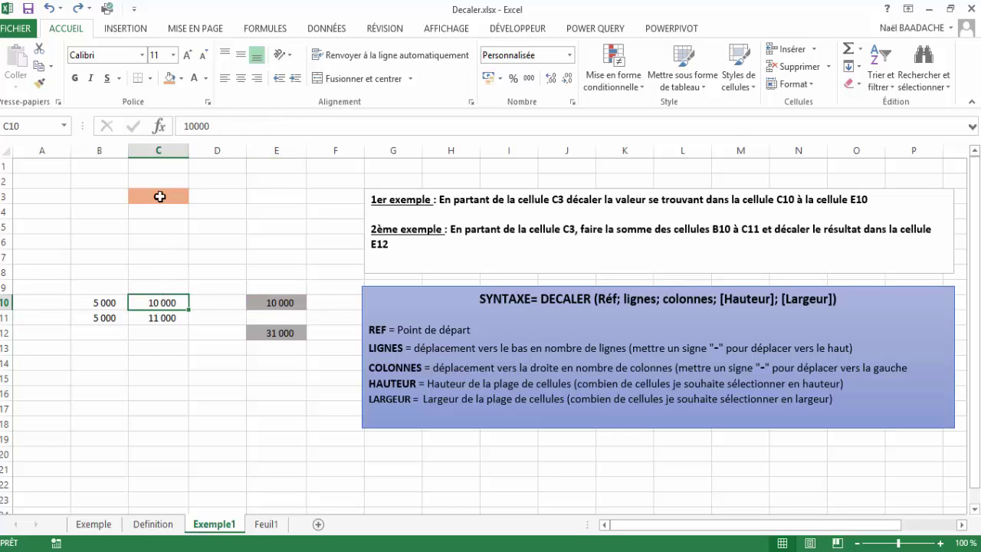
left_click(159, 196)
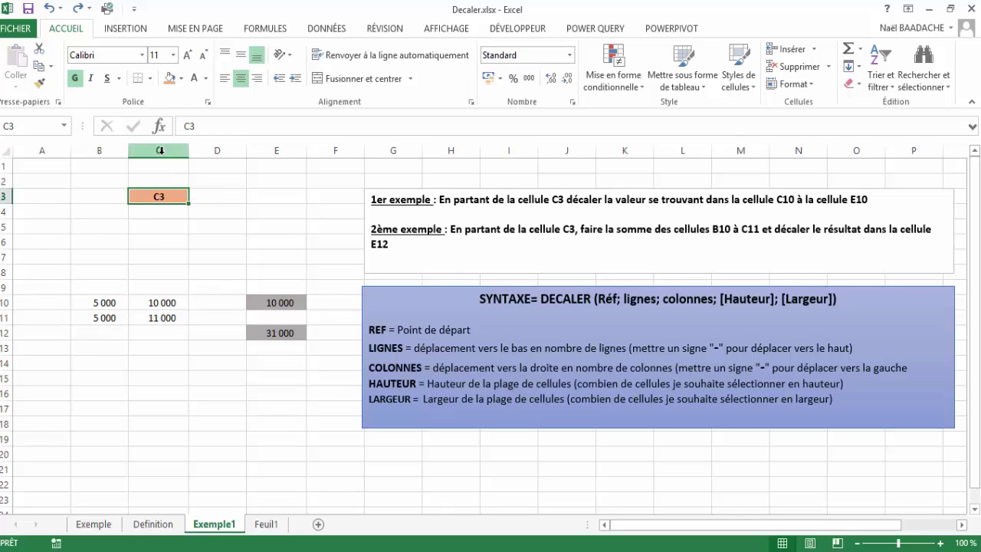
left_click(164, 304)
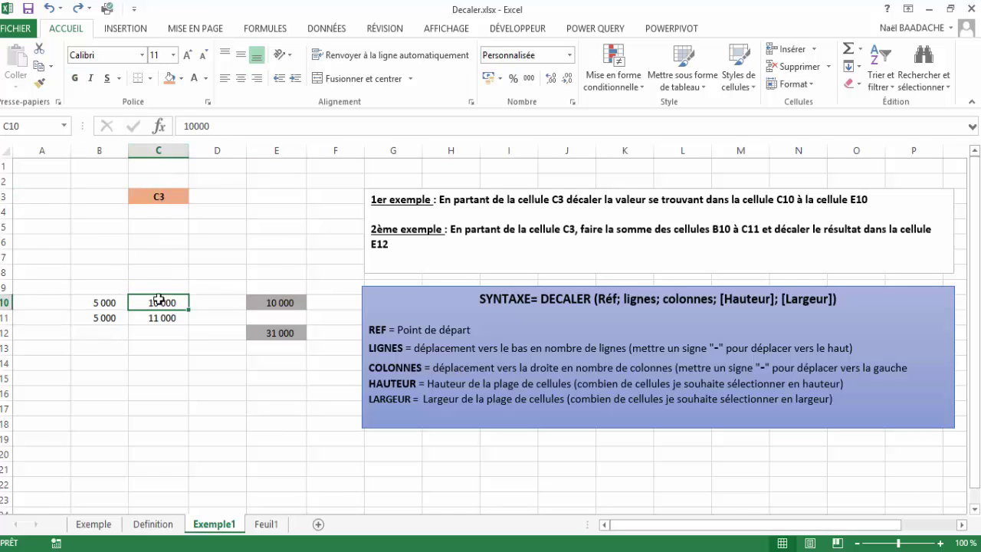
left_click(274, 303)
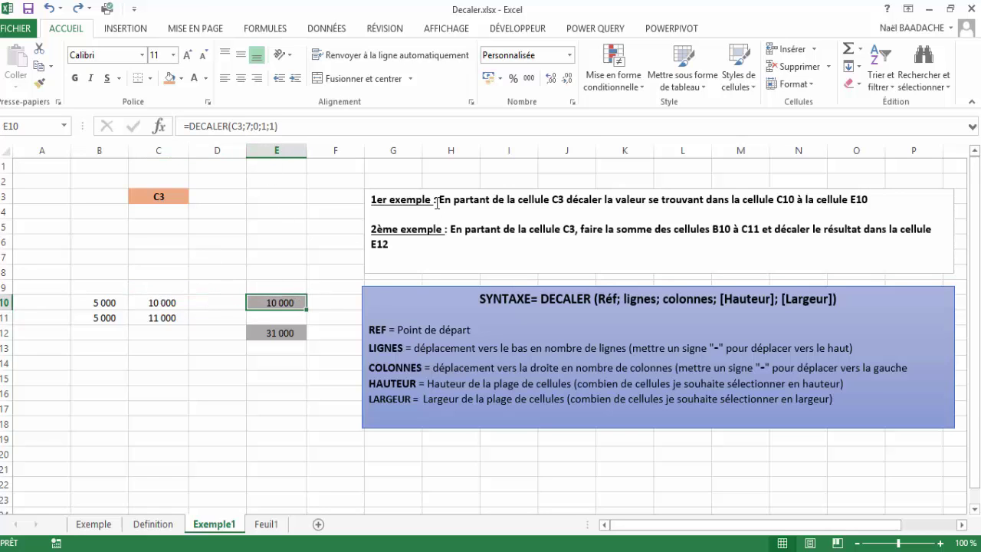
left_click_drag(436, 200, 878, 203)
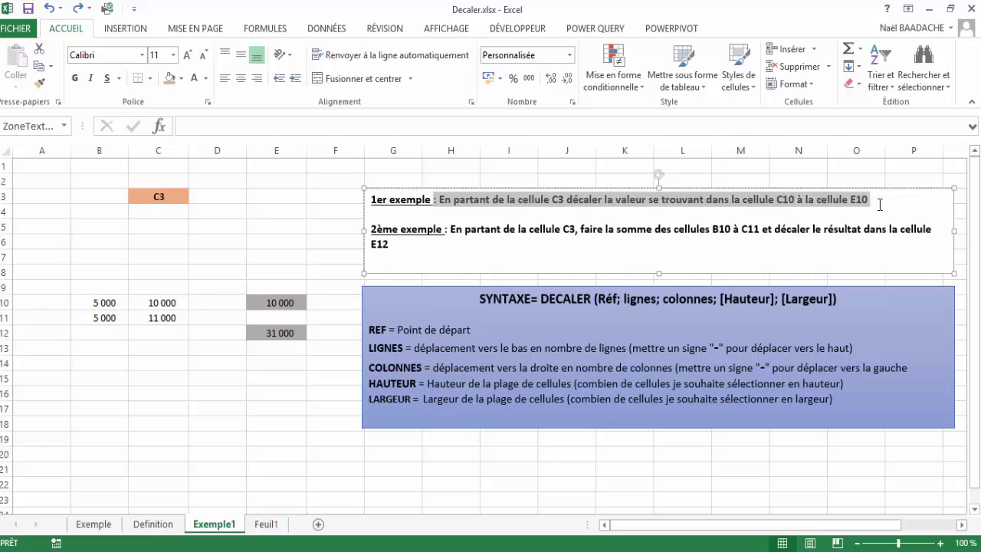
left_click(494, 201)
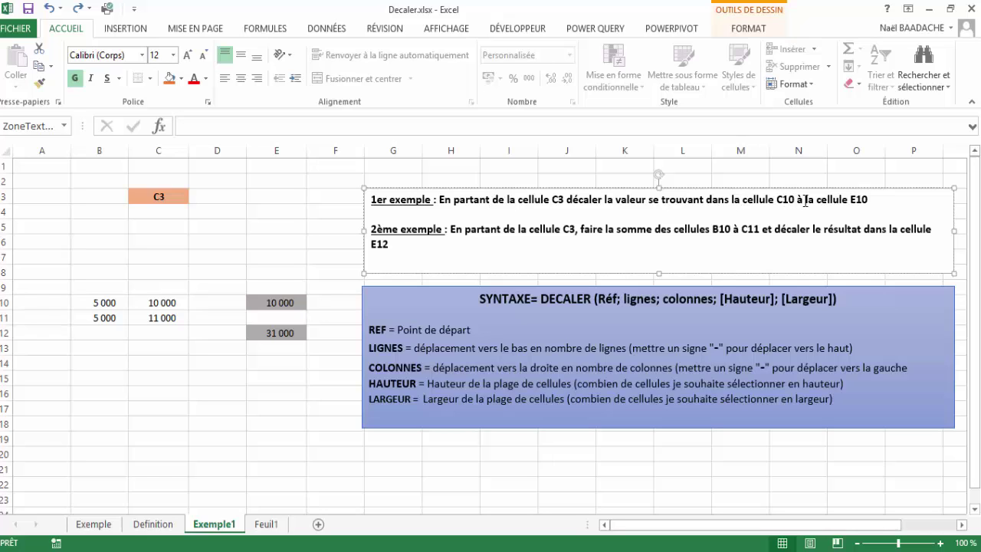
double_click(285, 304)
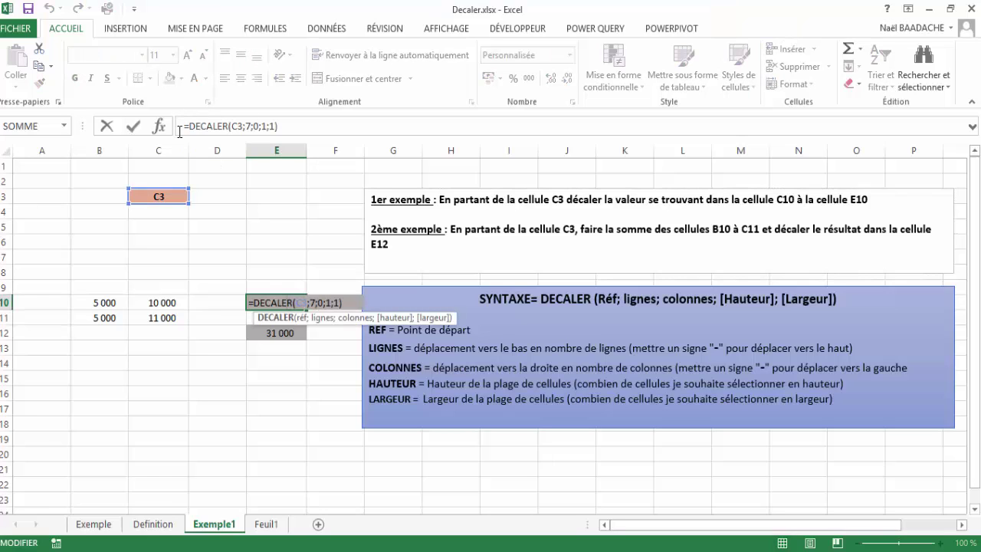
left_click(239, 126)
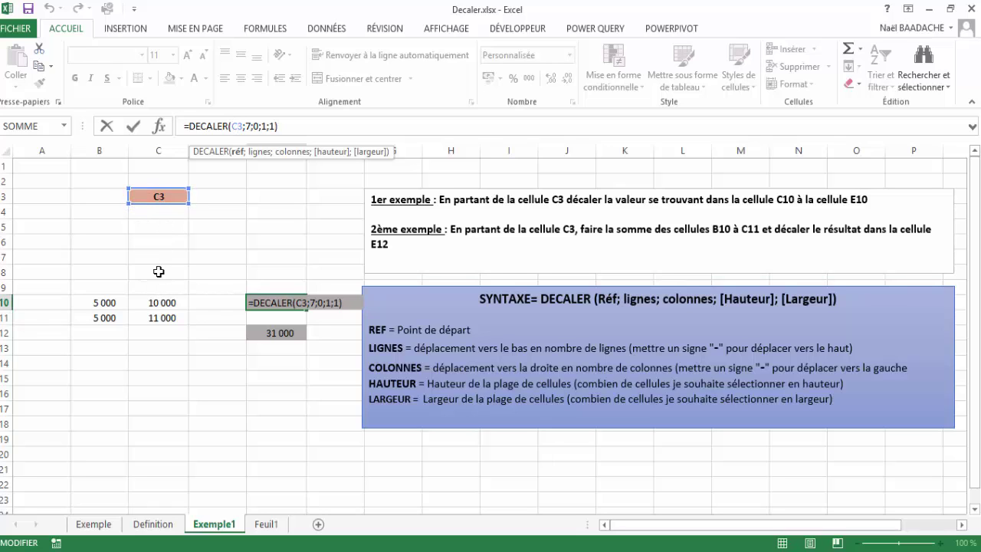
left_click_drag(163, 192, 163, 192)
key("Escape")
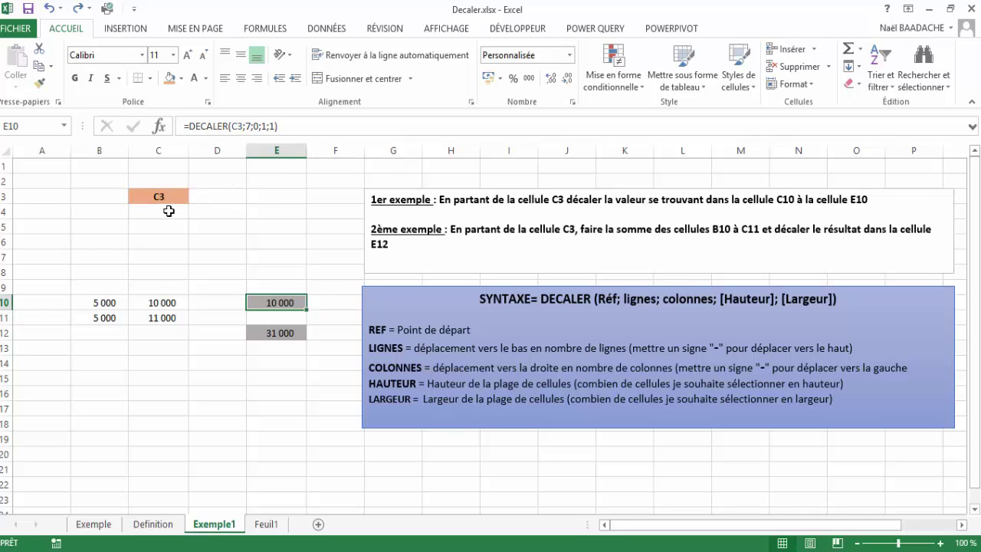
left_click(163, 213)
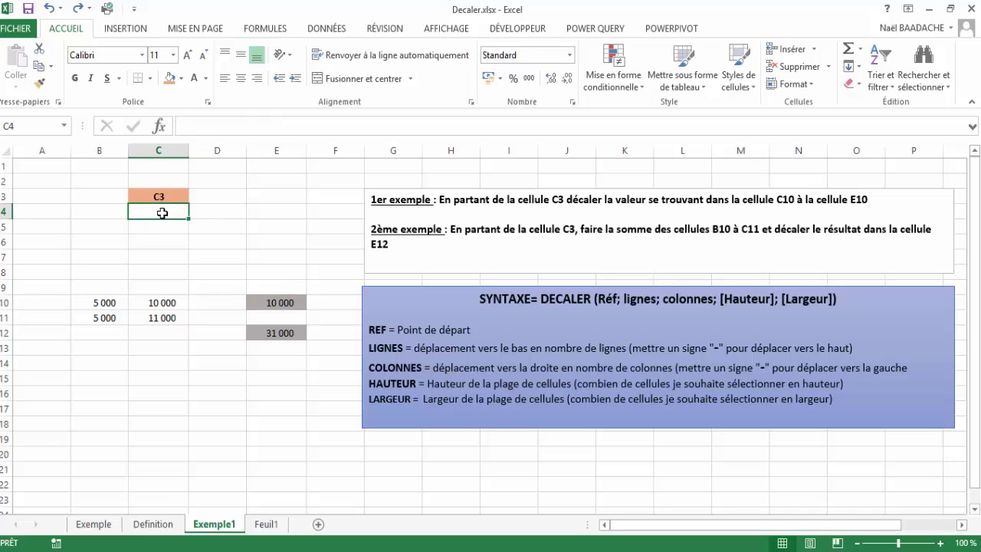
key("Down")
key("Down")
key("Down")
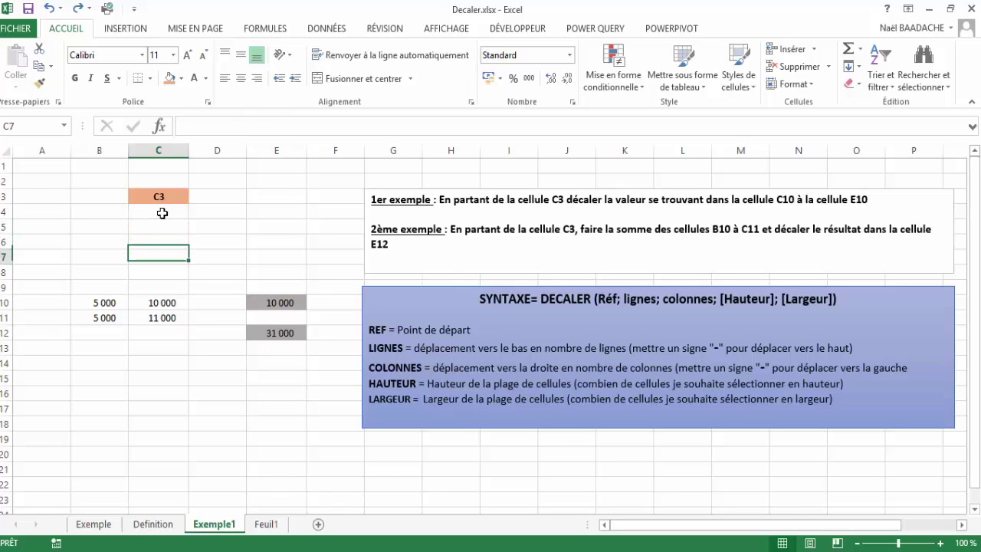
key("Down")
key("Down")
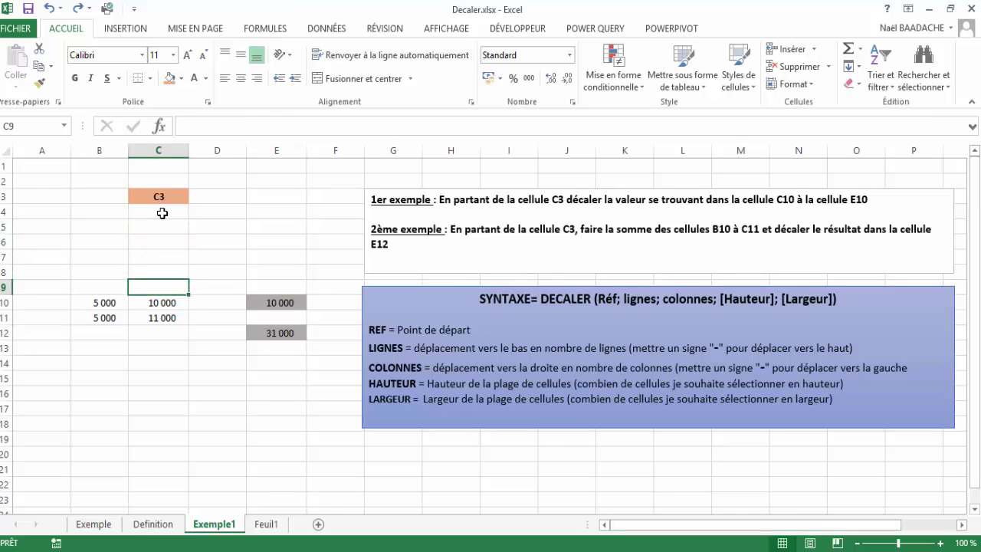
key("Down")
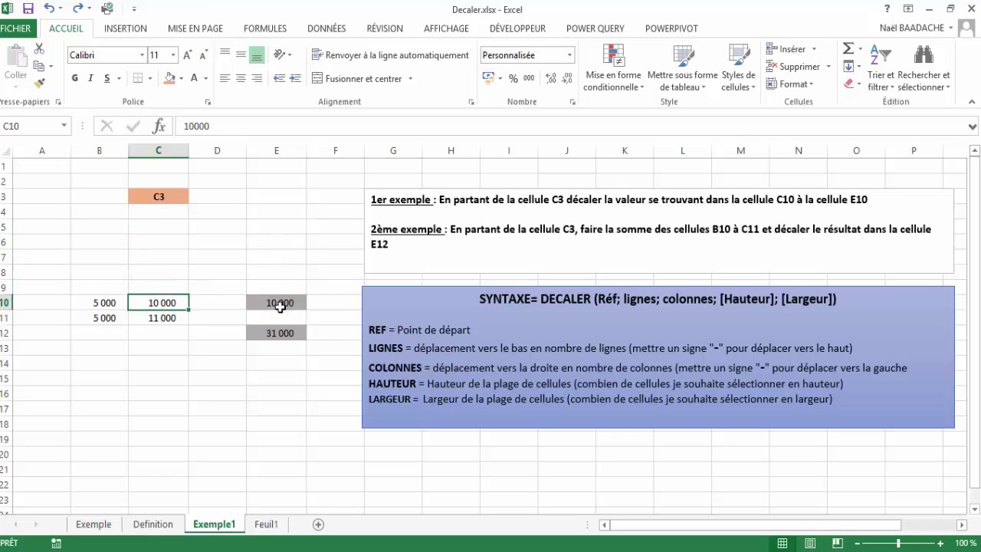
left_click(280, 302)
double_click(281, 302)
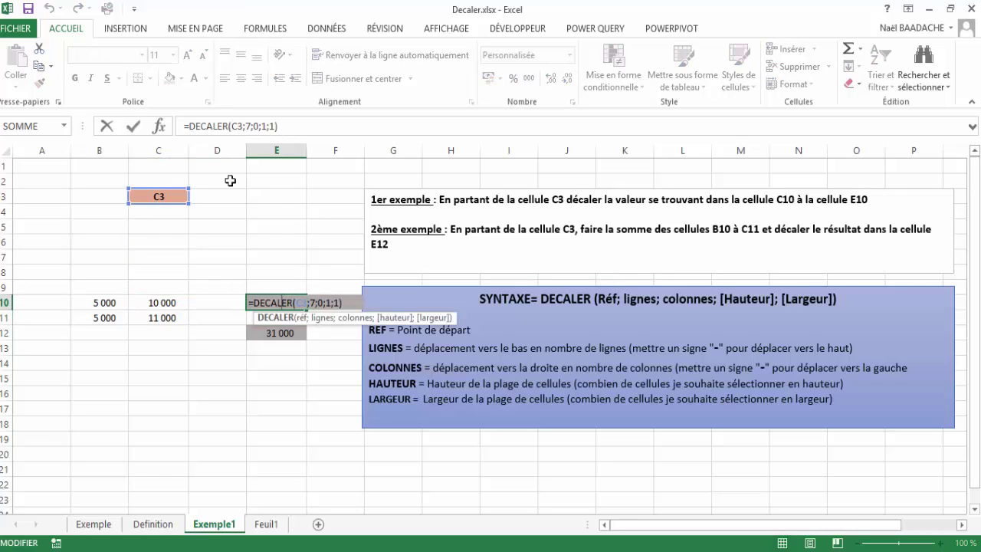
left_click(257, 126)
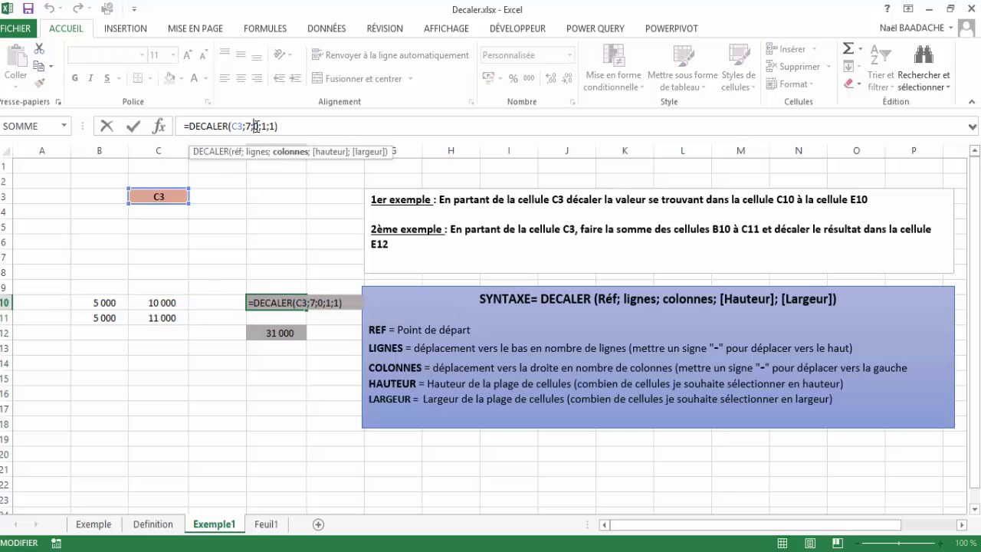
left_click(164, 150)
left_click(262, 126)
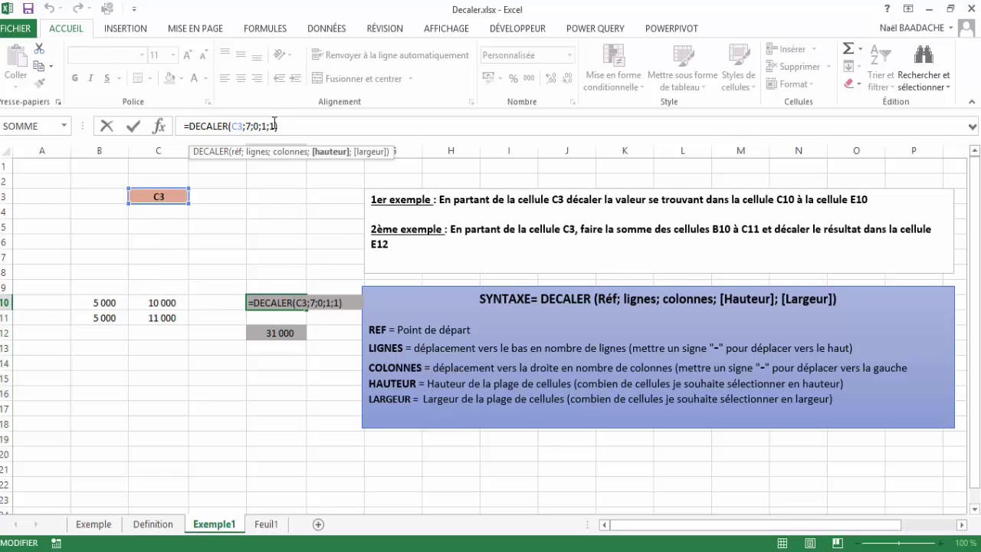
key("Right")
key("ctrl+Return")
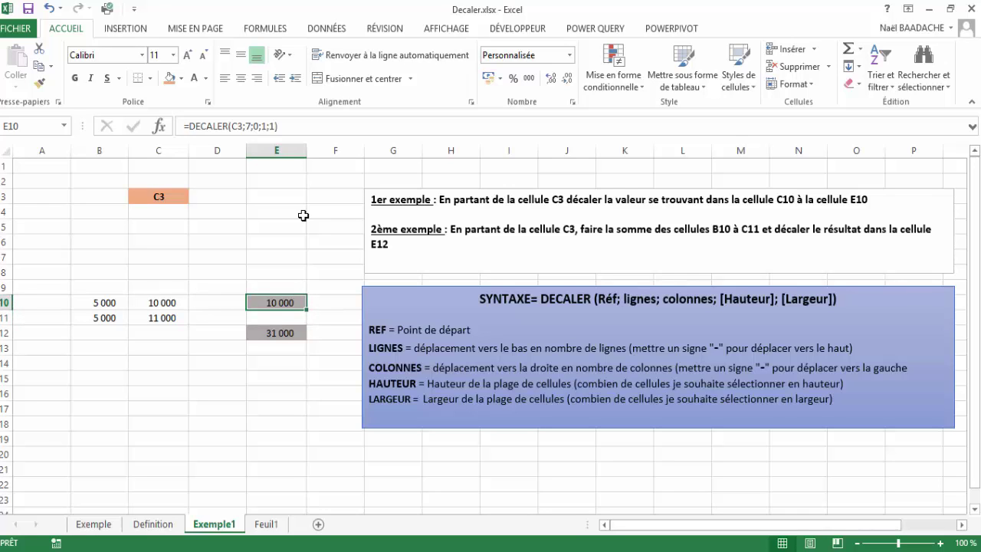
left_click(164, 196)
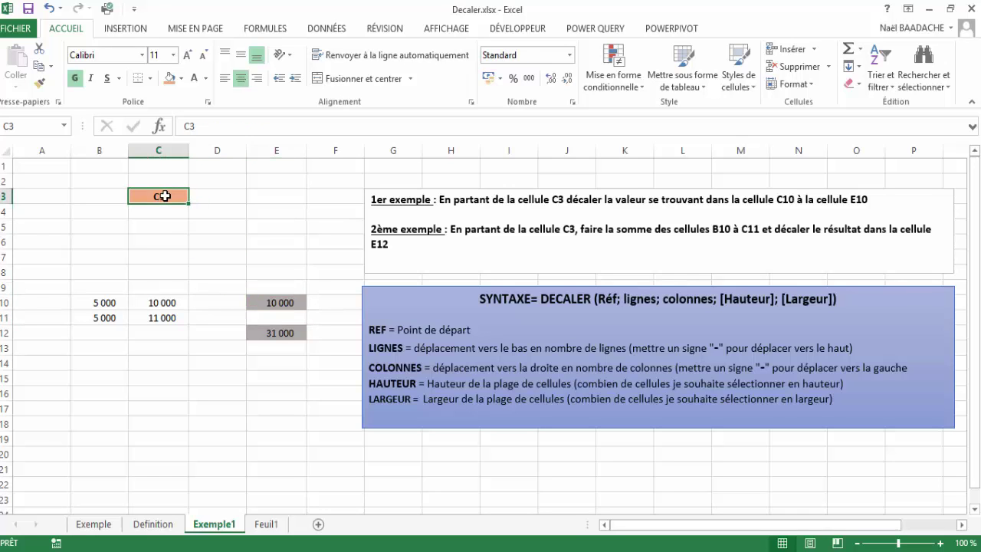
left_click(159, 305)
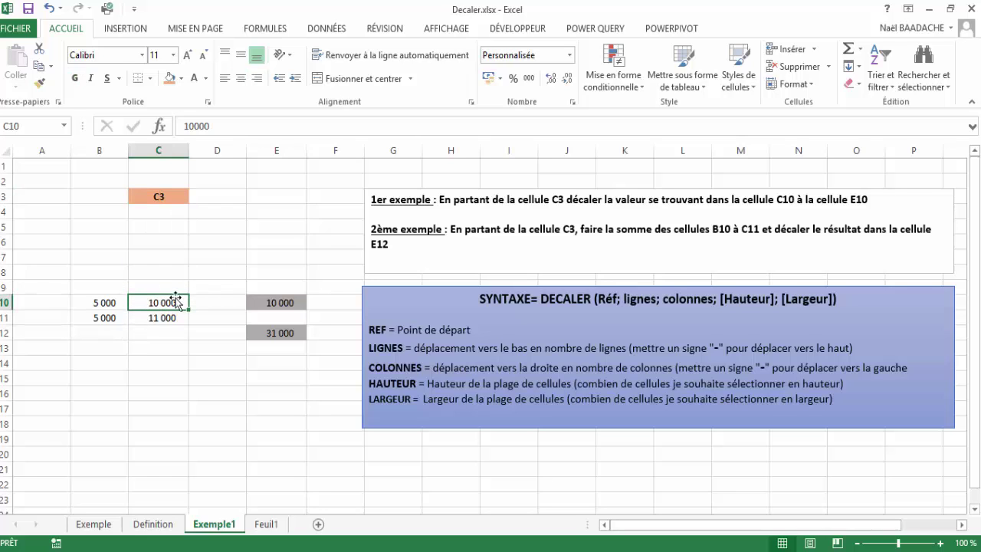
left_click(272, 303)
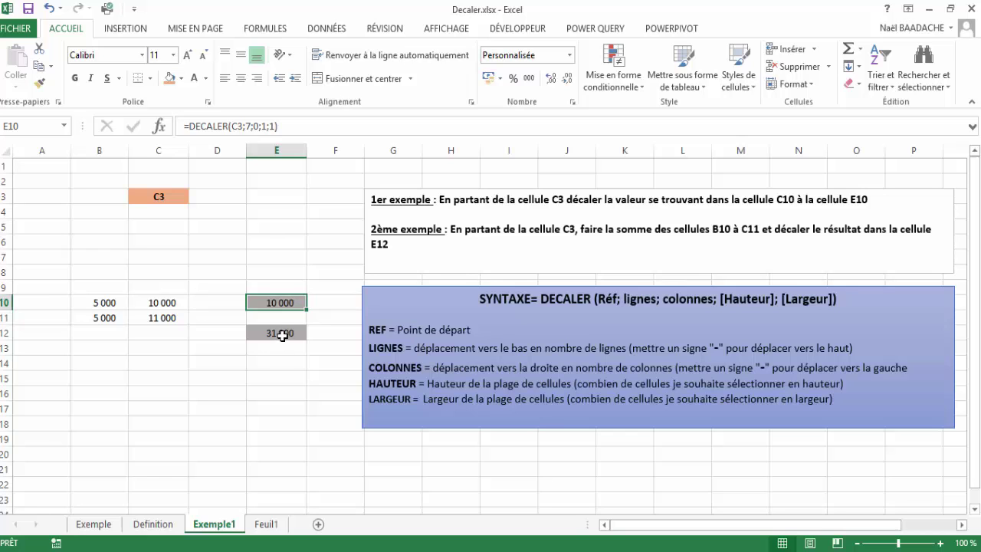
left_click(282, 331)
Check E12's 31 000 result against starting cell C3 and the B10:C11 block
double_click(282, 331)
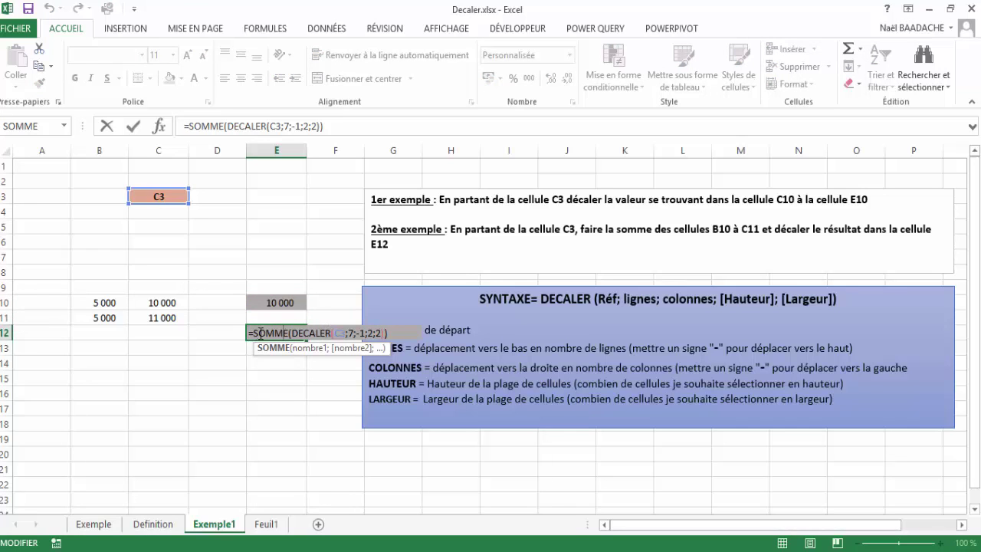
key("Escape")
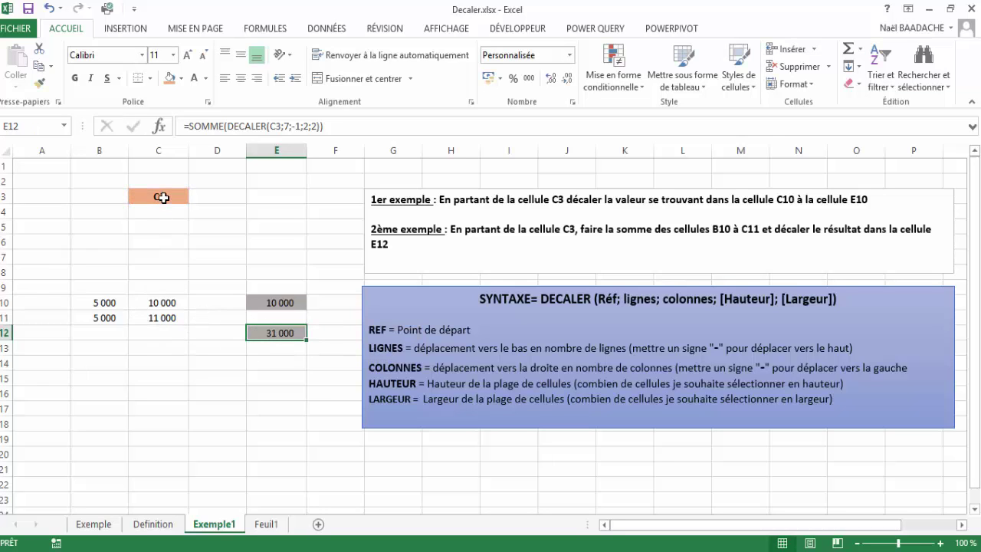
left_click(164, 197)
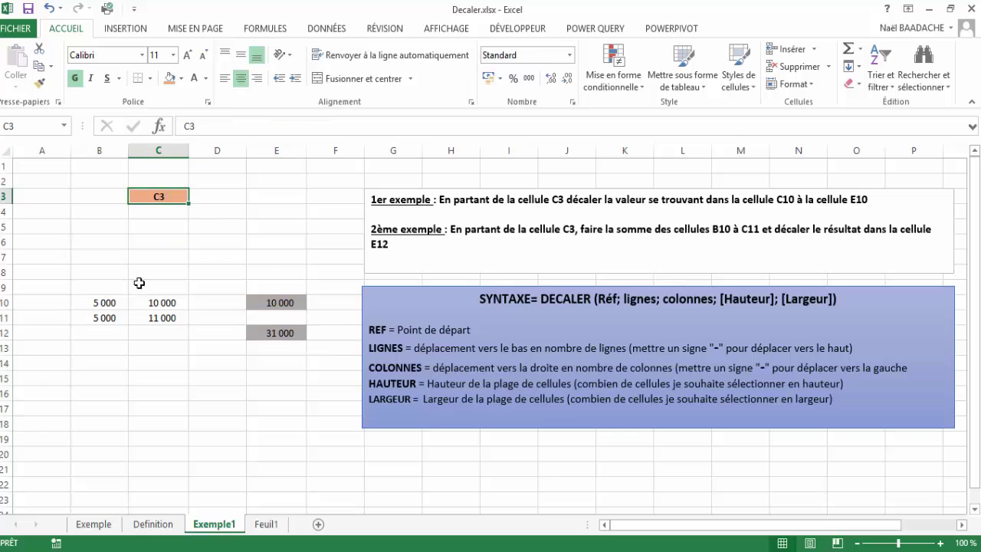
left_click_drag(105, 303, 158, 318)
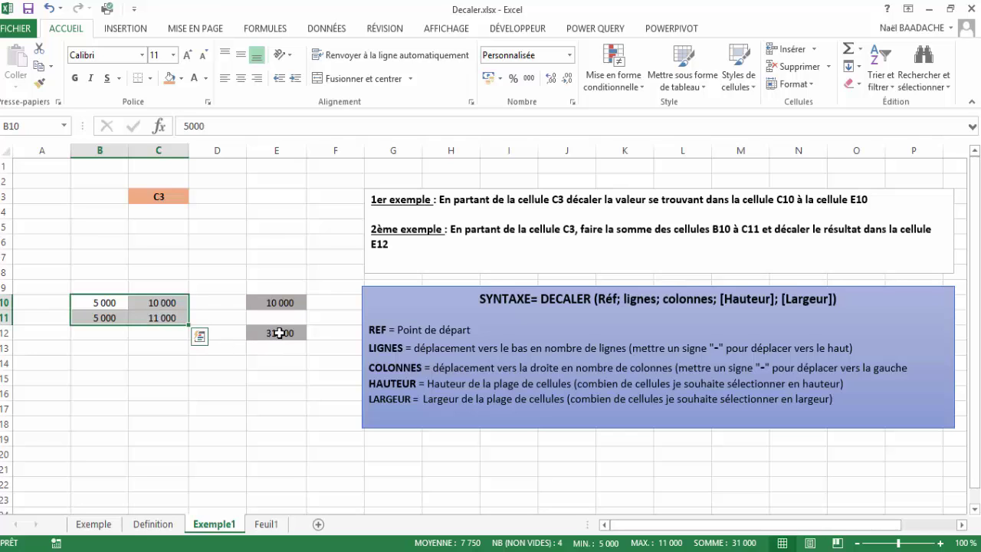
left_click(279, 332)
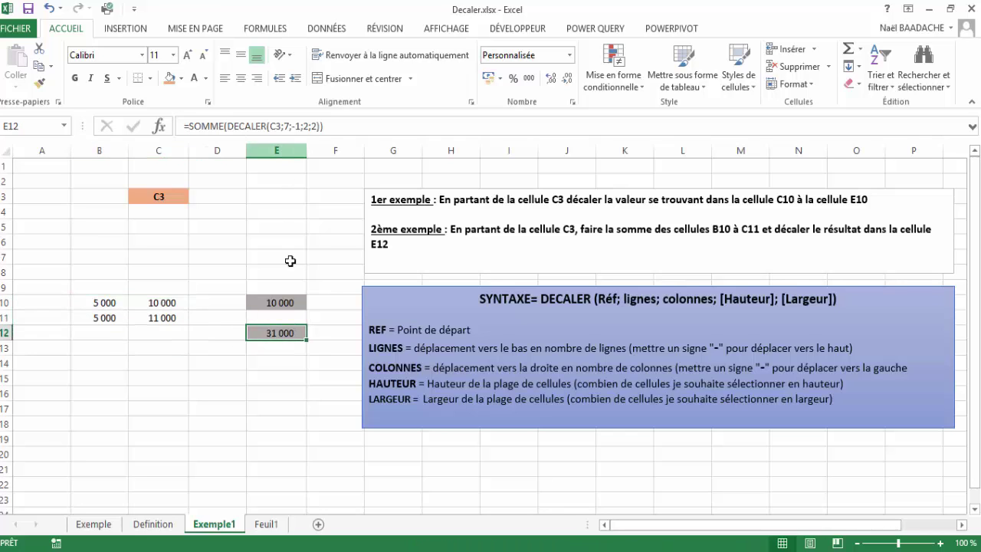
Reopen E12 and step into the DECALER(C3;7;-1;2;2) arguments in the formula bar
double_click(284, 333)
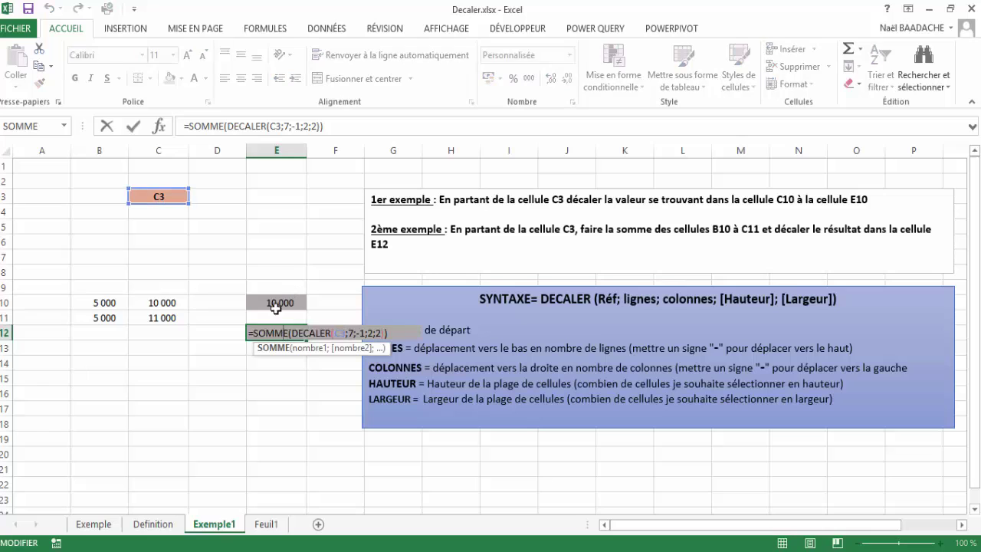
left_click(227, 127)
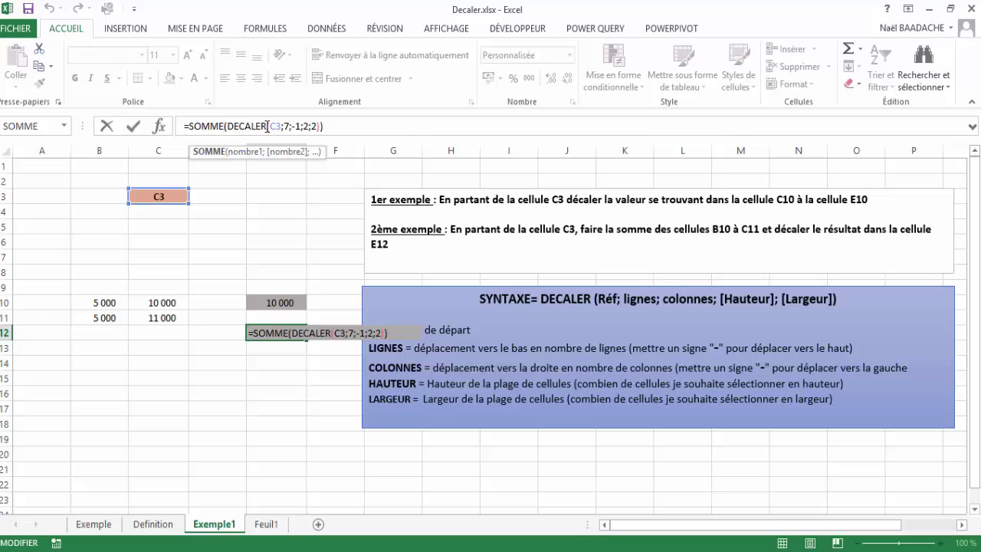
left_click(267, 126)
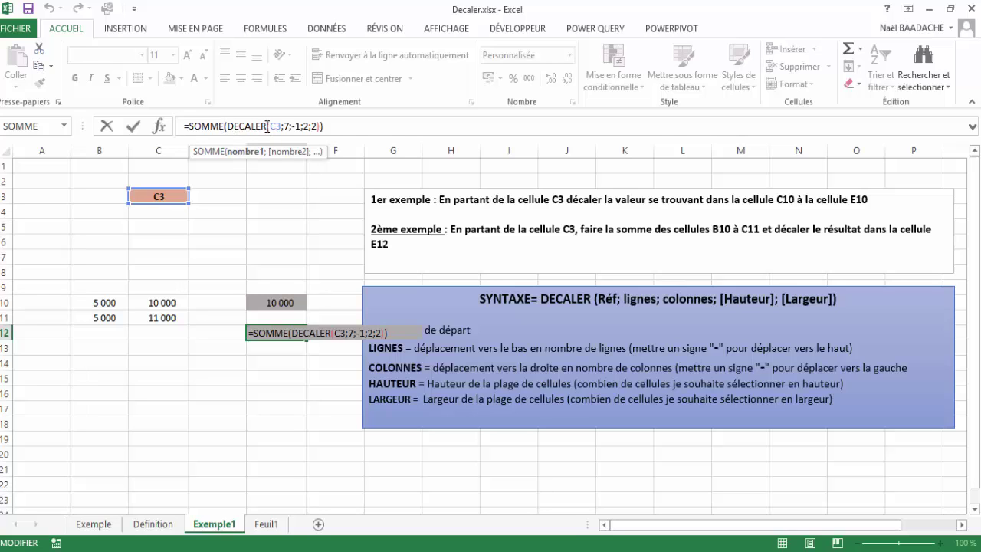
left_click(274, 125)
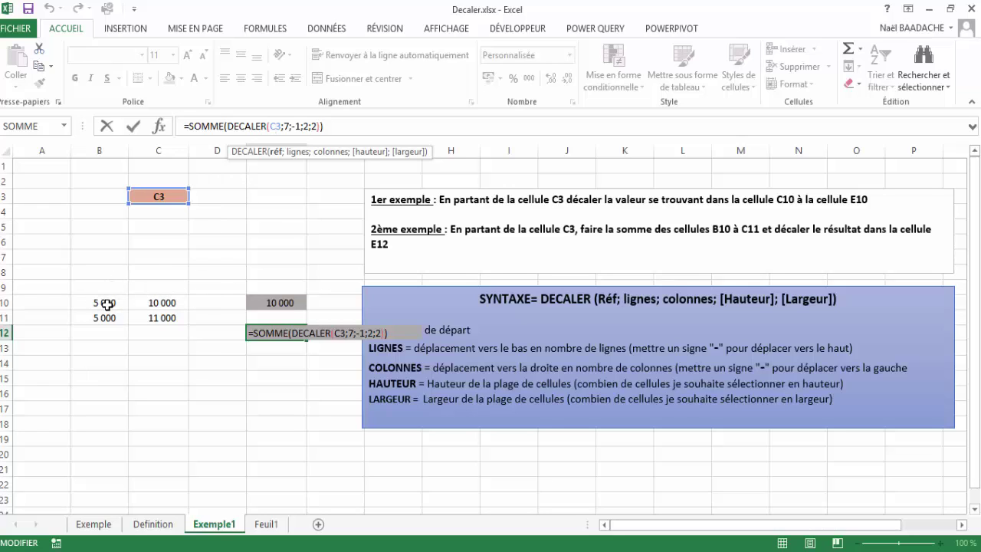
Step past the -1 column argument and confirm E12's formula unchanged
left_click(298, 126)
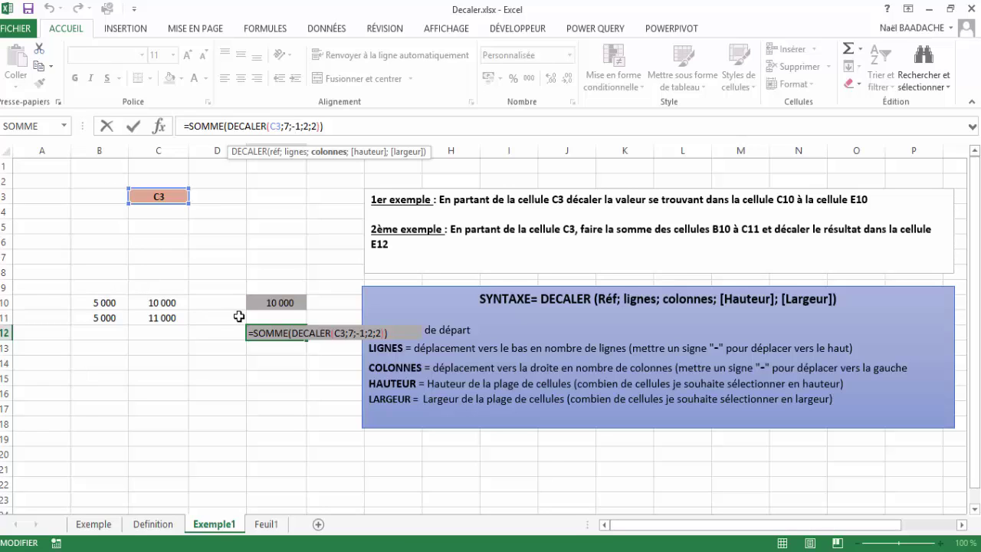
left_click(320, 127)
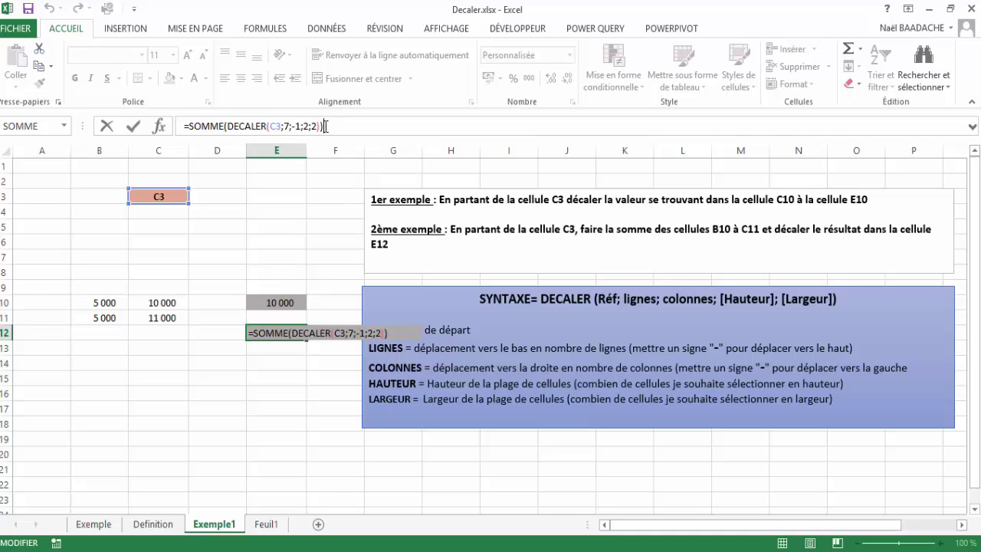
key("Return")
key("Up")
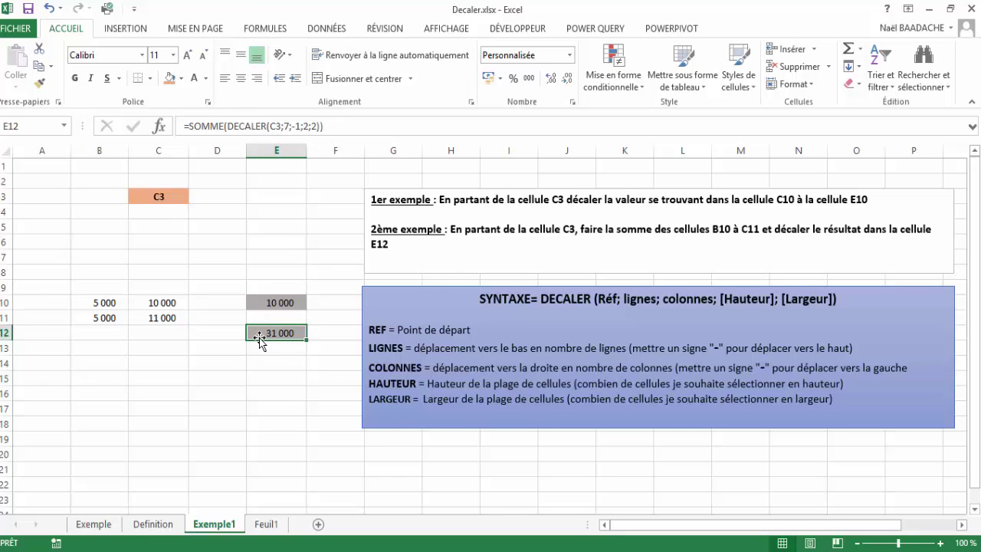
Show B10:C11 totals 31 000 from C3 via E12, then go to the Exemple sheet
left_click_drag(105, 304, 157, 311)
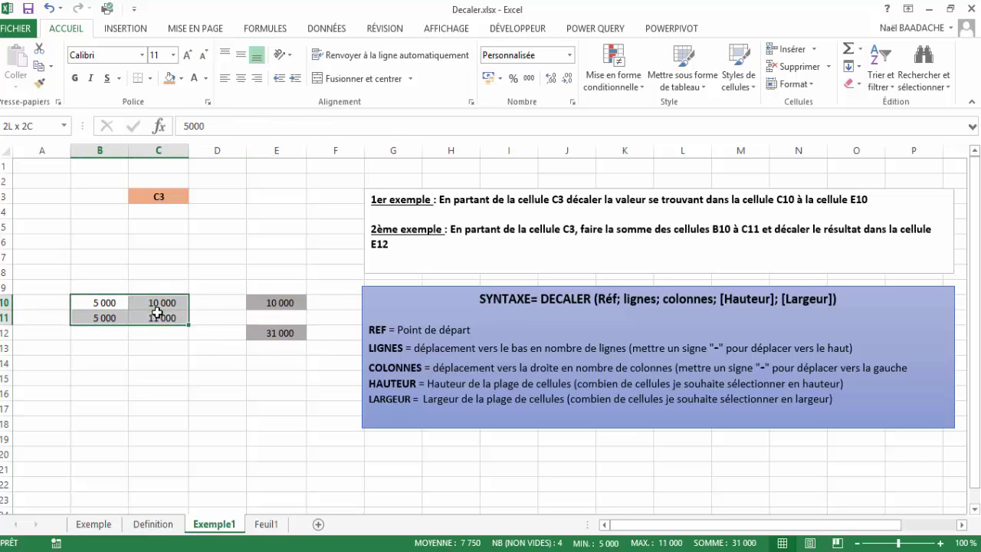
left_click(164, 201)
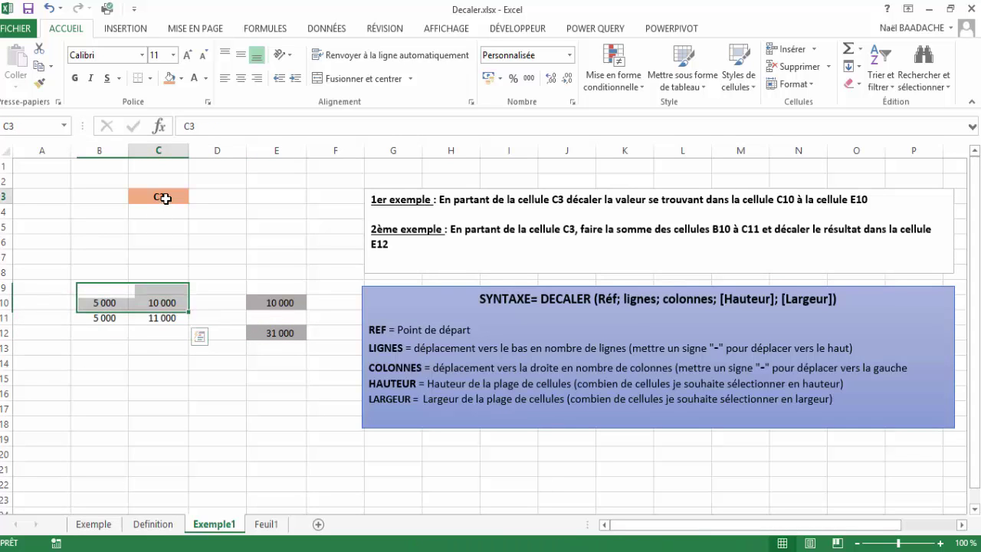
left_click(281, 332)
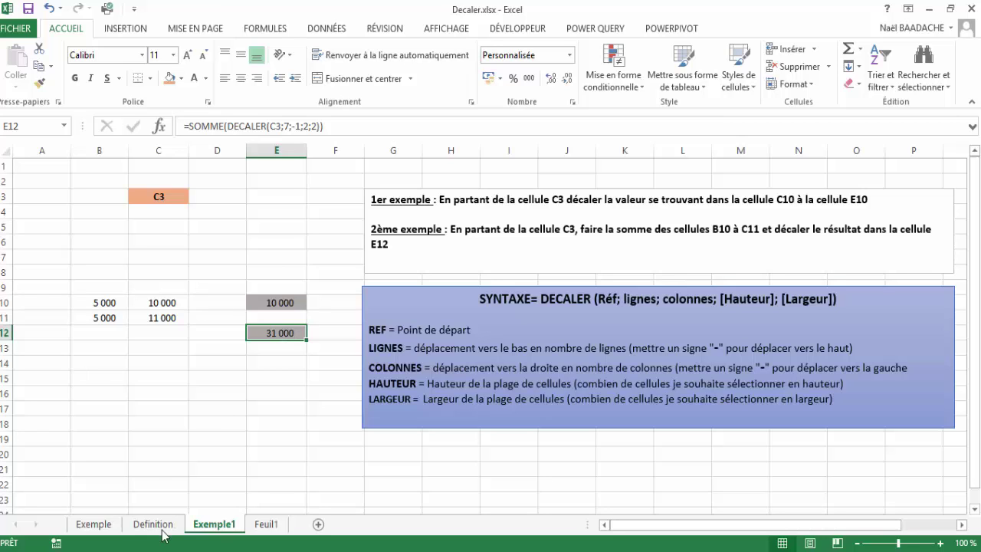
left_click(94, 524)
Survey the sales table: figures D4:K15, month labels, and salesperson headers across row 3
left_click(234, 245)
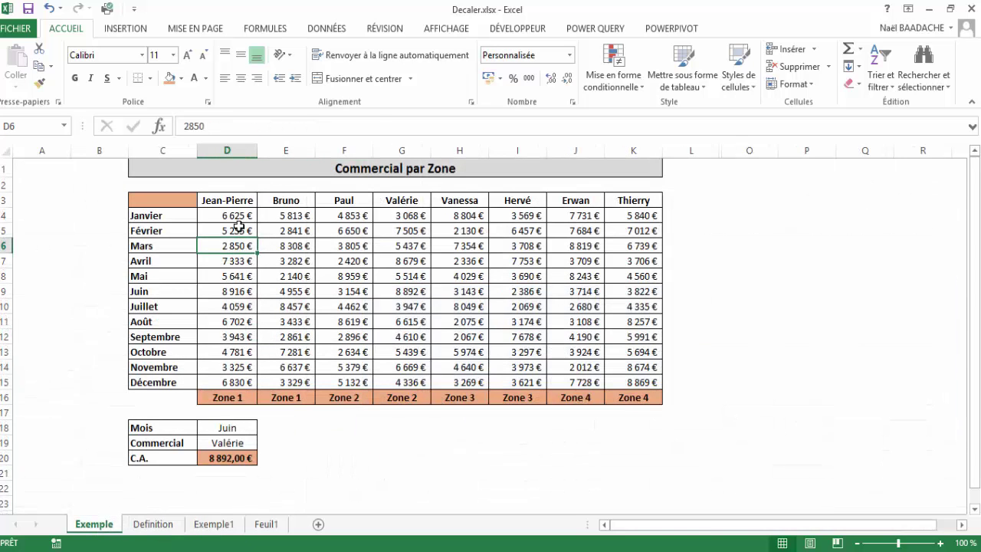
left_click_drag(235, 214, 629, 377)
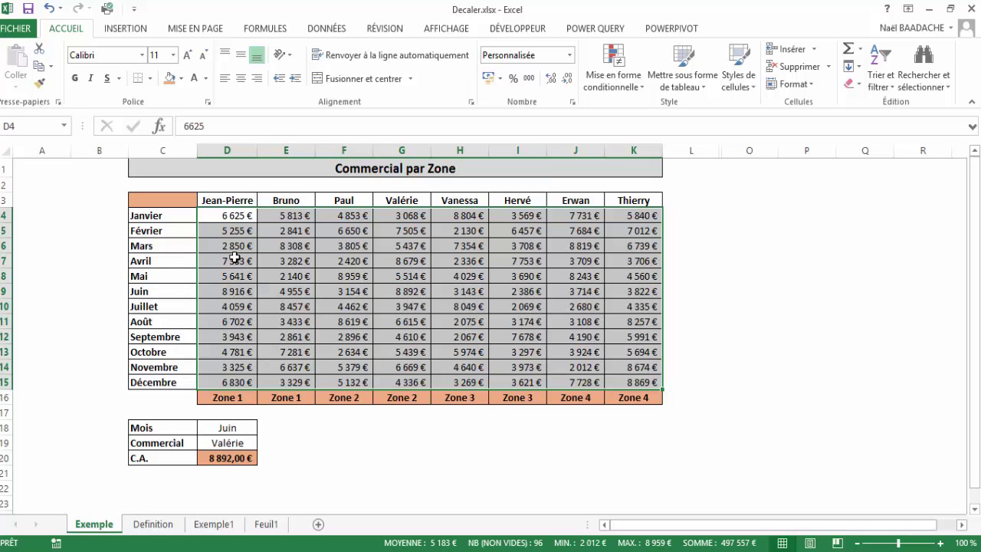
left_click_drag(145, 215, 157, 306)
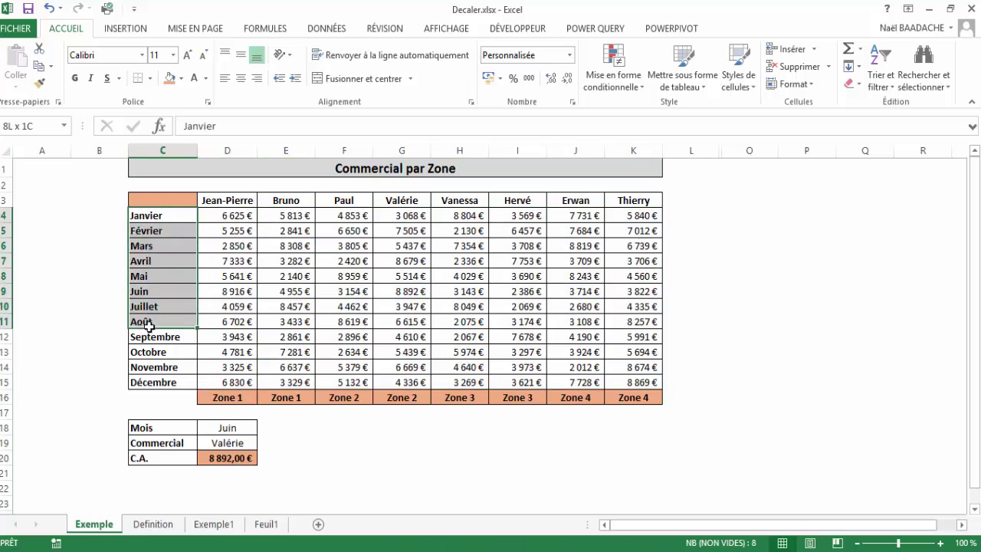
left_click(234, 230)
left_click(226, 200)
left_click(295, 203)
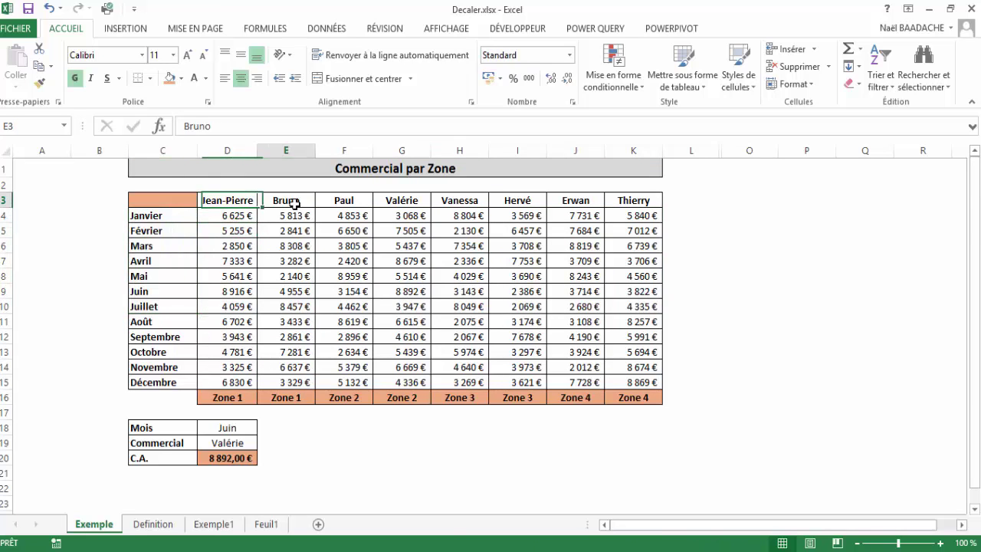
left_click(339, 202)
left_click(406, 199)
left_click(449, 201)
left_click(459, 214)
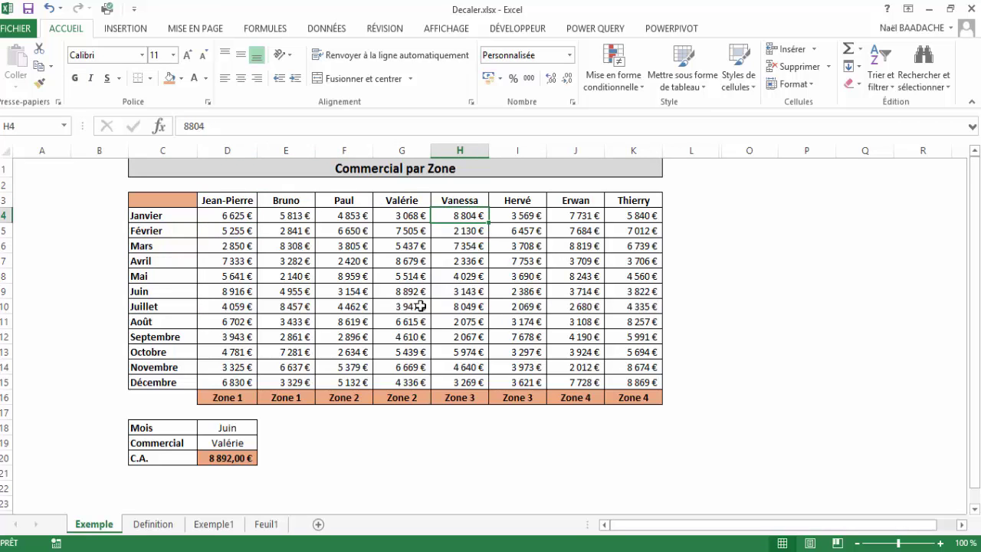
Set the Mois dropdown in D18 to Août and the Commercial dropdown in D19 to Paul
left_click(234, 426)
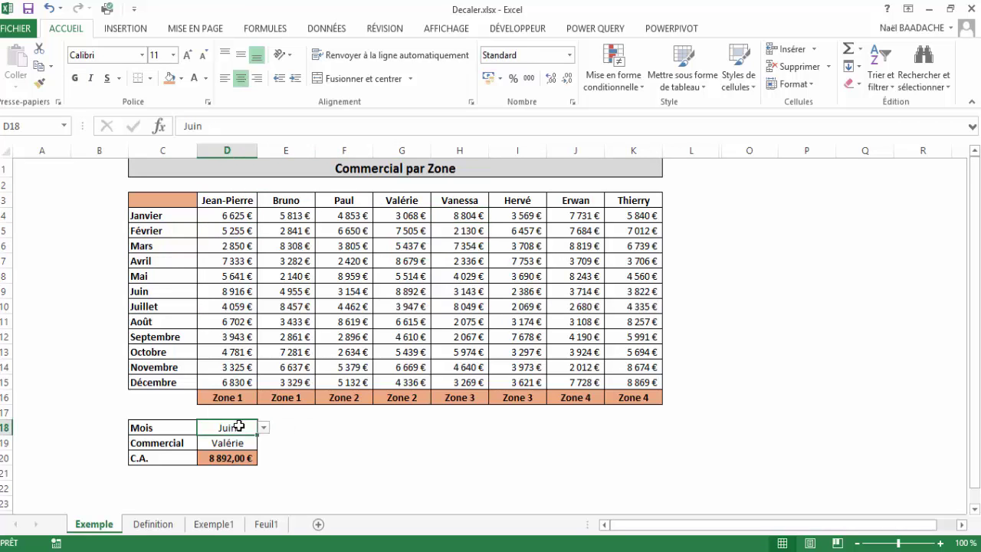
left_click(264, 429)
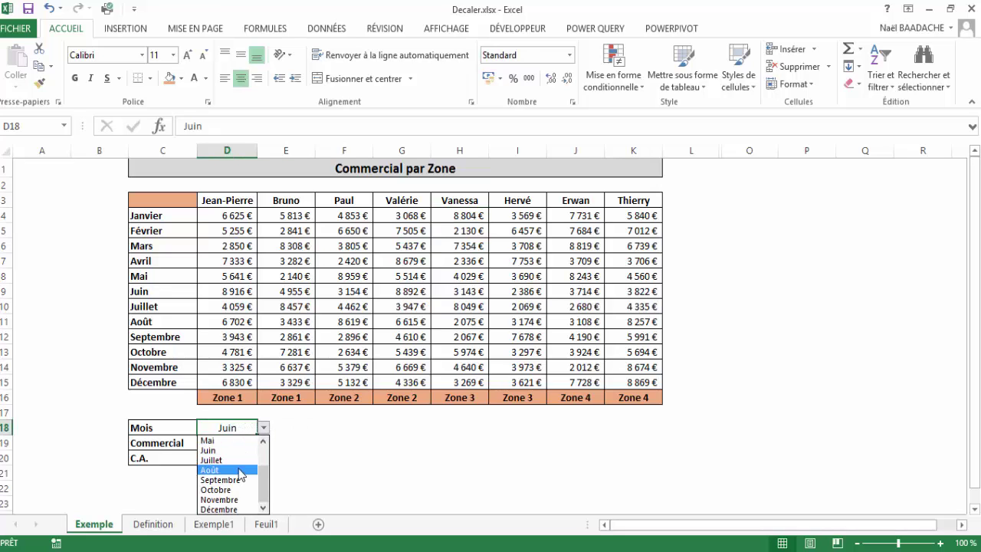
left_click(230, 471)
left_click(224, 444)
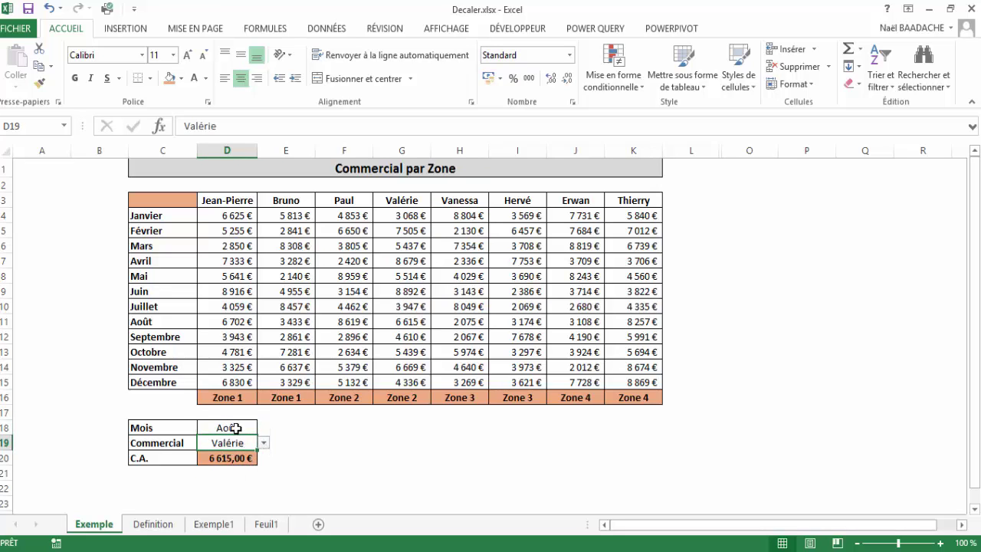
left_click(223, 429)
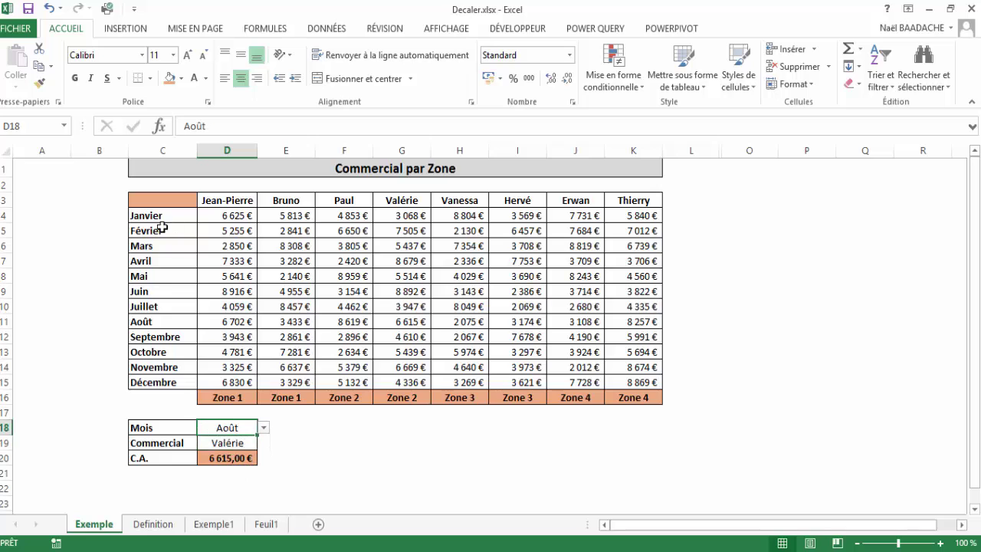
left_click(230, 445)
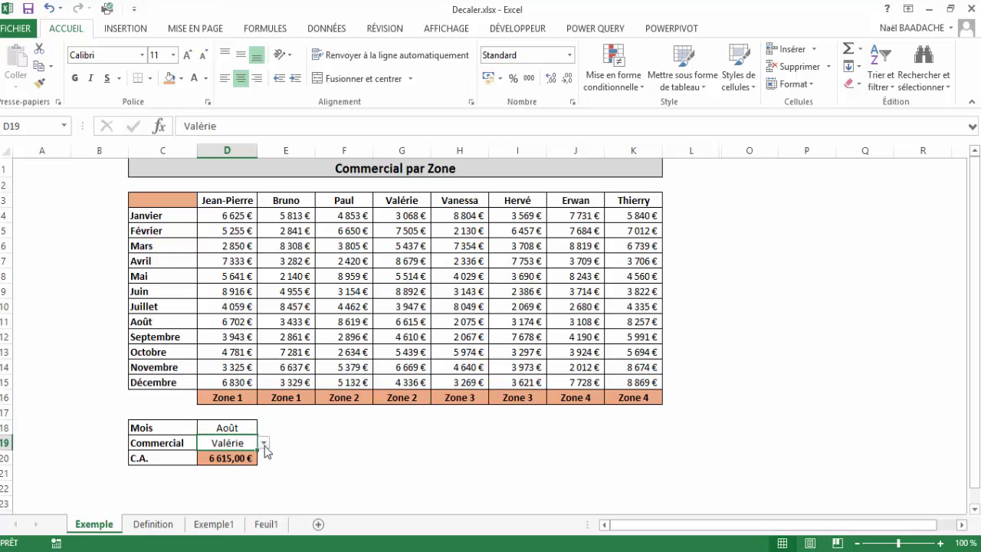
left_click(263, 443)
left_click(232, 475)
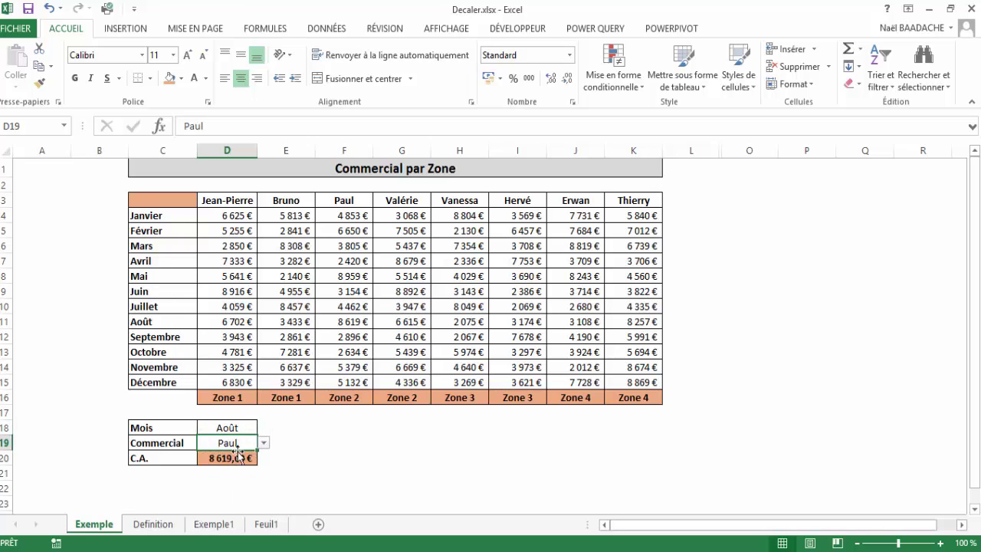
left_click(224, 458)
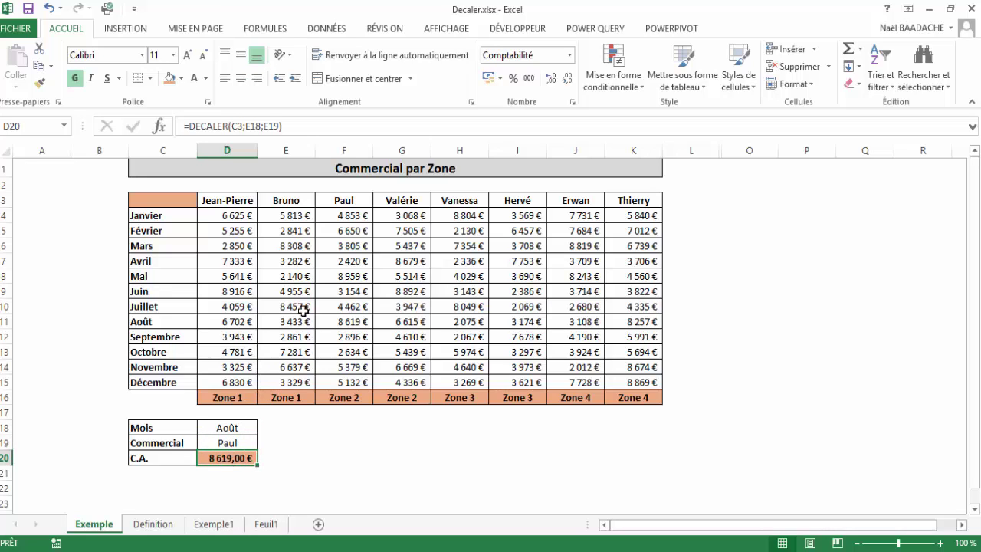
Verify D20's 8 619,00 € matches Paul's Août figure in F11
left_click(224, 443)
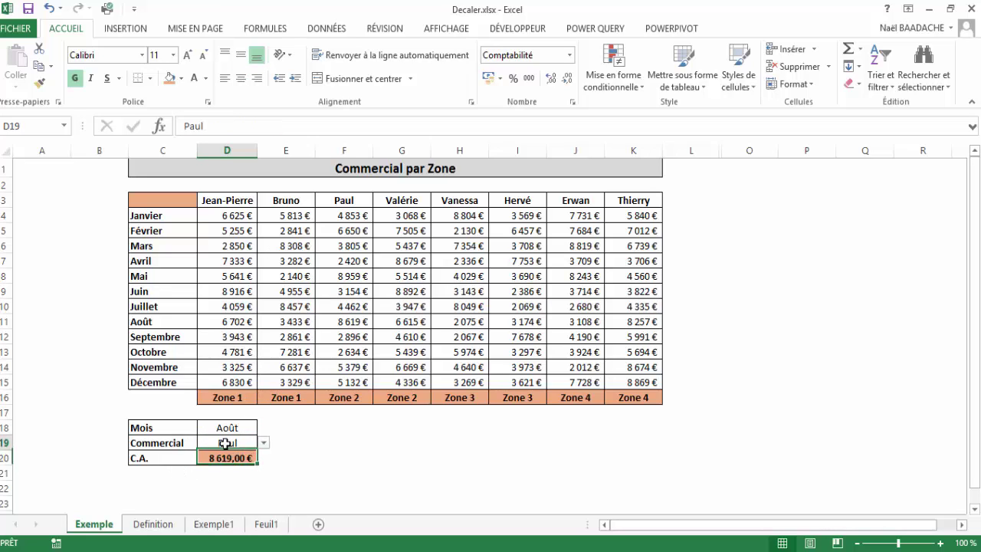
left_click(227, 426)
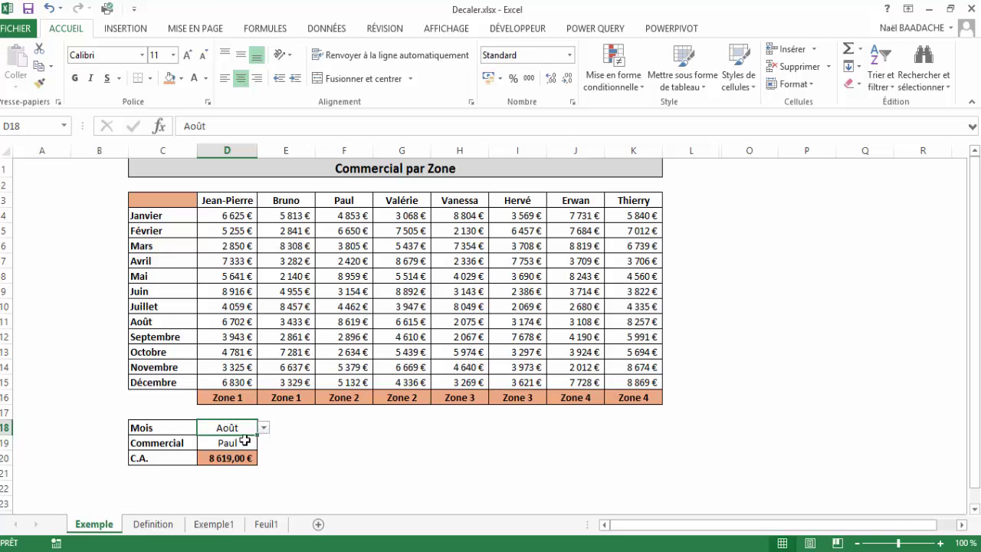
left_click(145, 321)
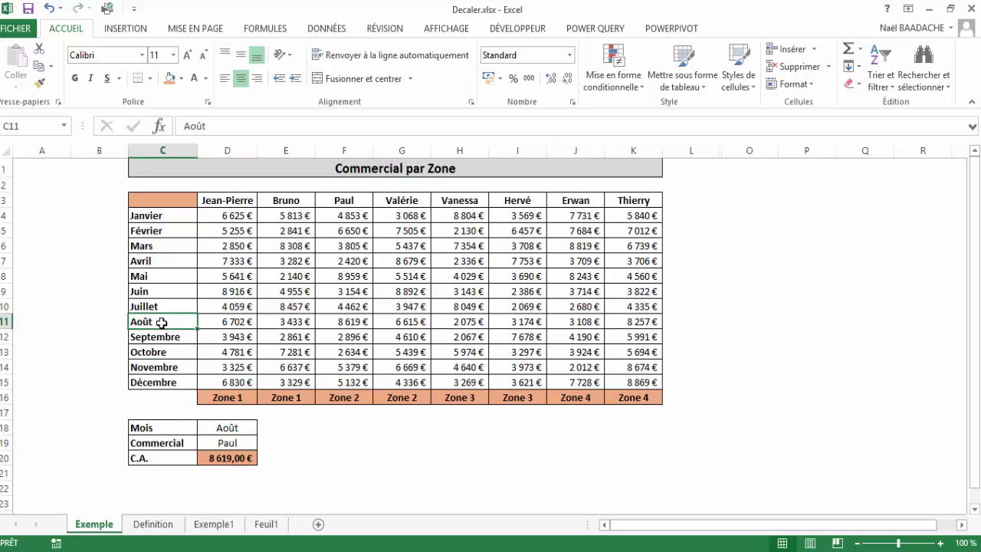
left_click_drag(145, 322, 350, 322)
left_click(363, 321)
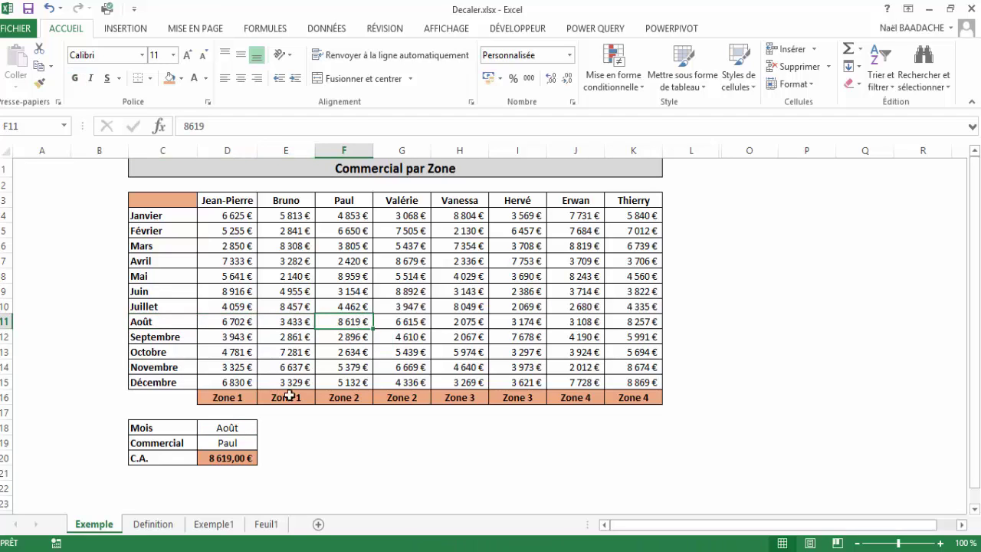
left_click(226, 457)
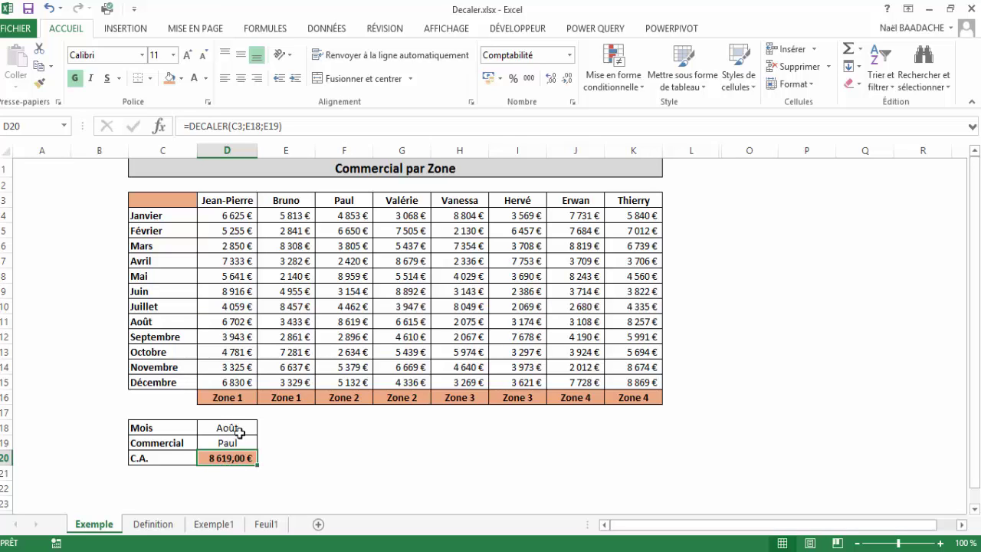
Reveal the helper values 8 and 3 in E18:E19 and inspect E19's lookup formula
left_click_drag(285, 425, 288, 439)
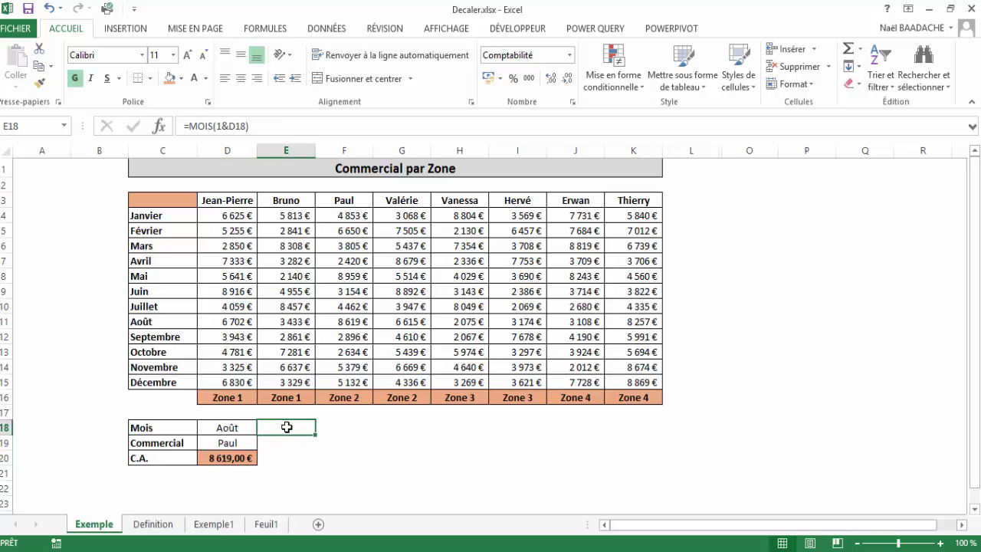
right_click(292, 437)
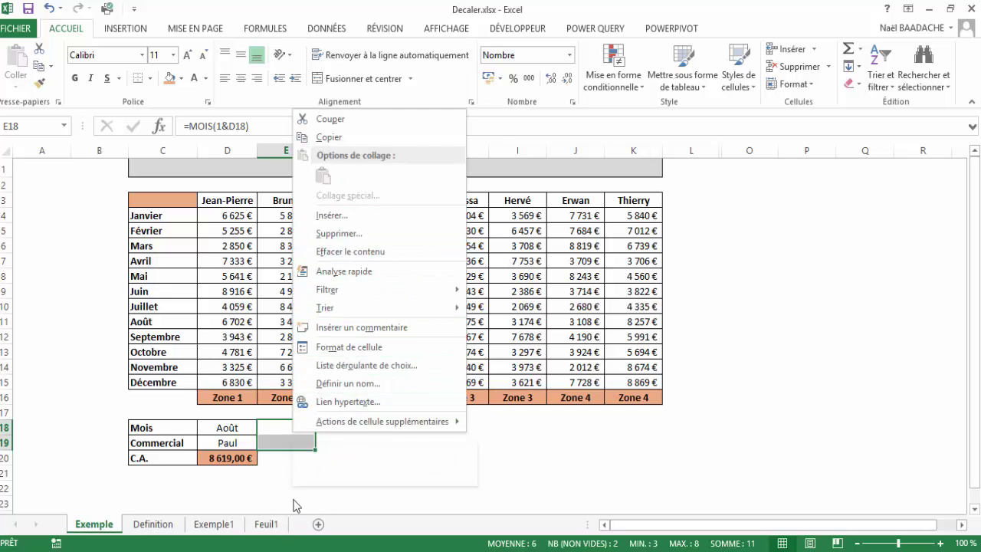
left_click(289, 432)
left_click_drag(288, 432, 291, 437)
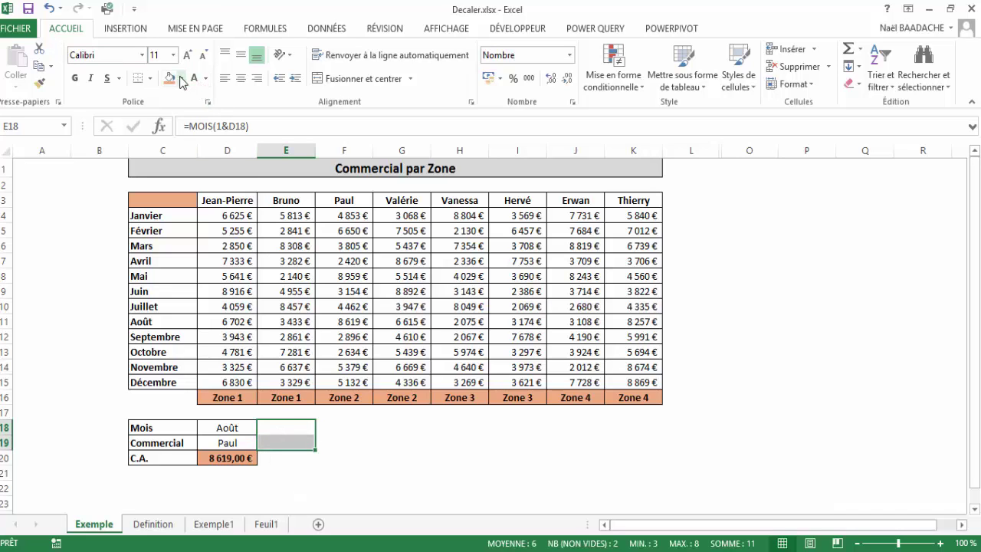
key("ctrl+Return")
left_click(280, 443)
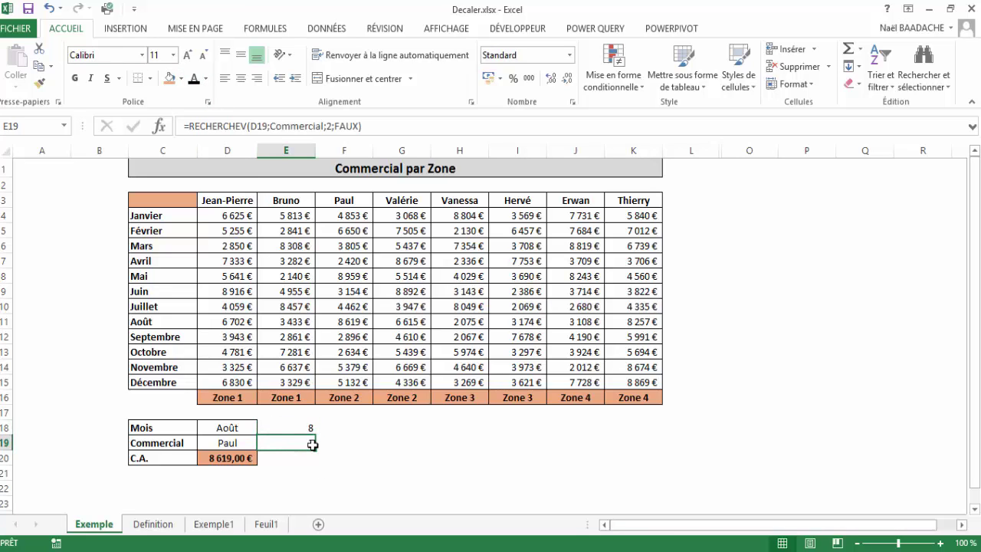
Unhide columns M and N to show the commercials numbered 1–8
left_click_drag(699, 150, 768, 173)
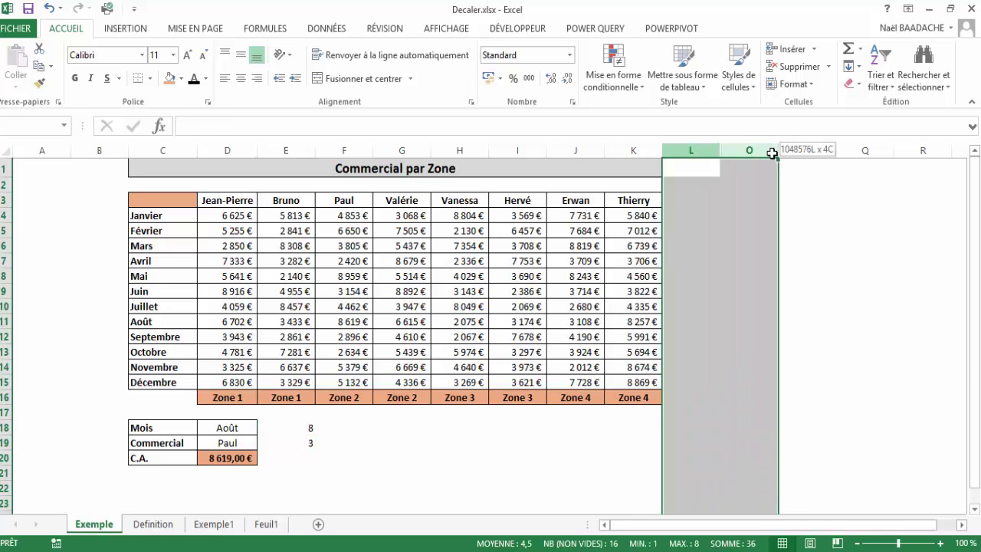
right_click(768, 174)
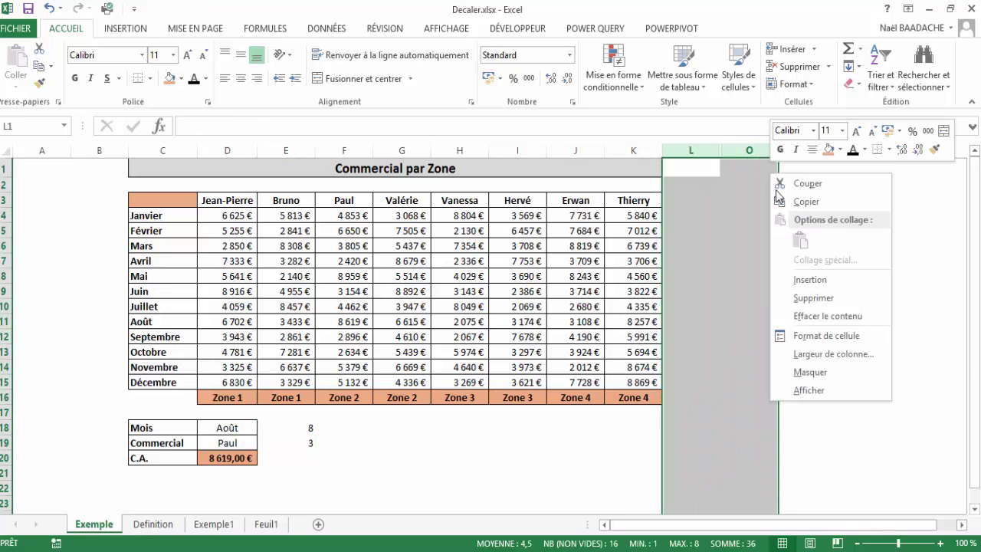
left_click(813, 389)
left_click(744, 245)
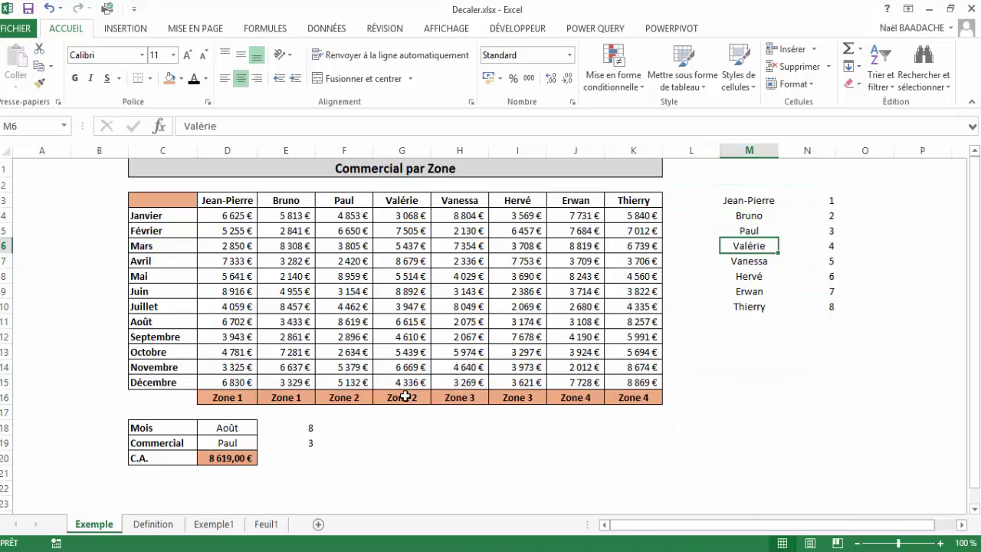
left_click(246, 425)
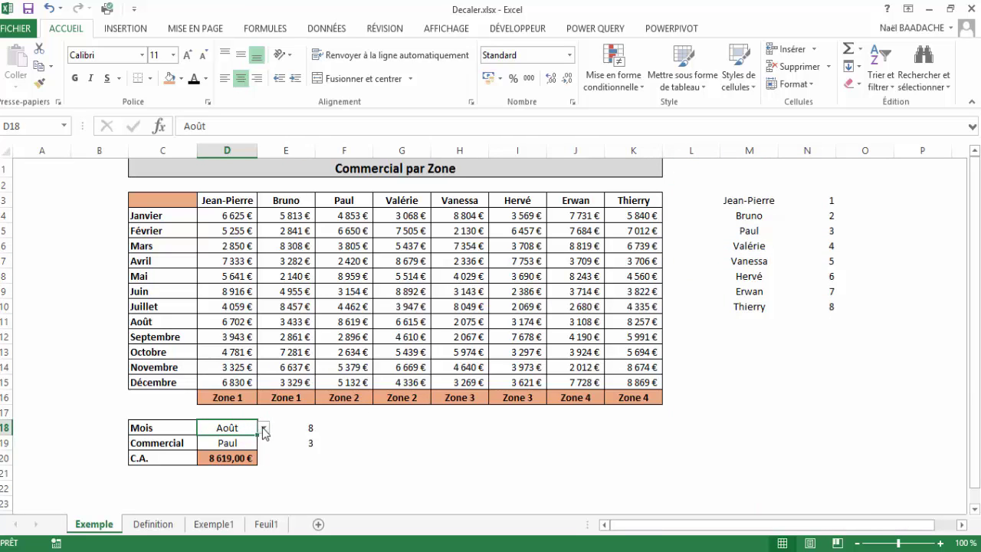
Review E18's =MOIS(1&D18) month-number formula and confirm it unchanged
left_click(264, 427)
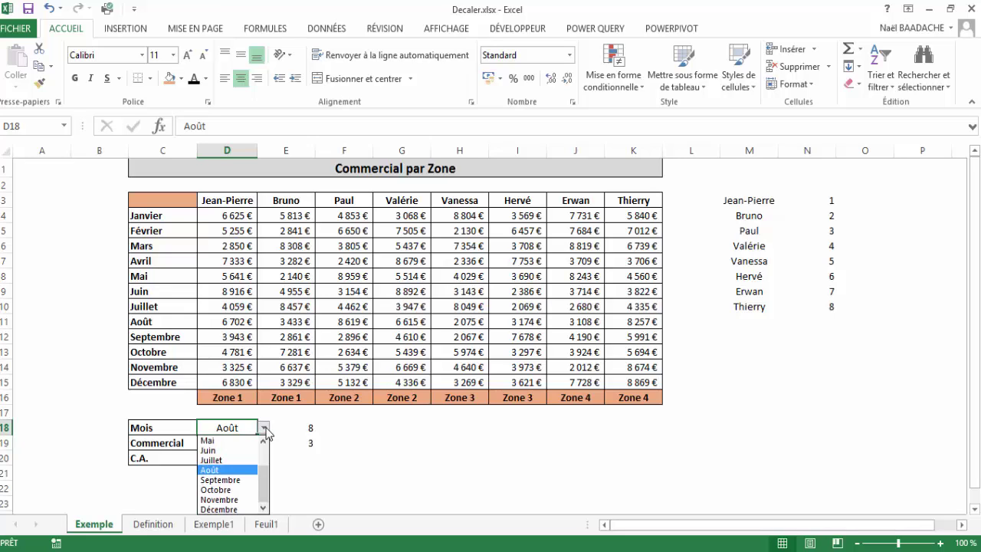
left_click(264, 427)
left_click(304, 428)
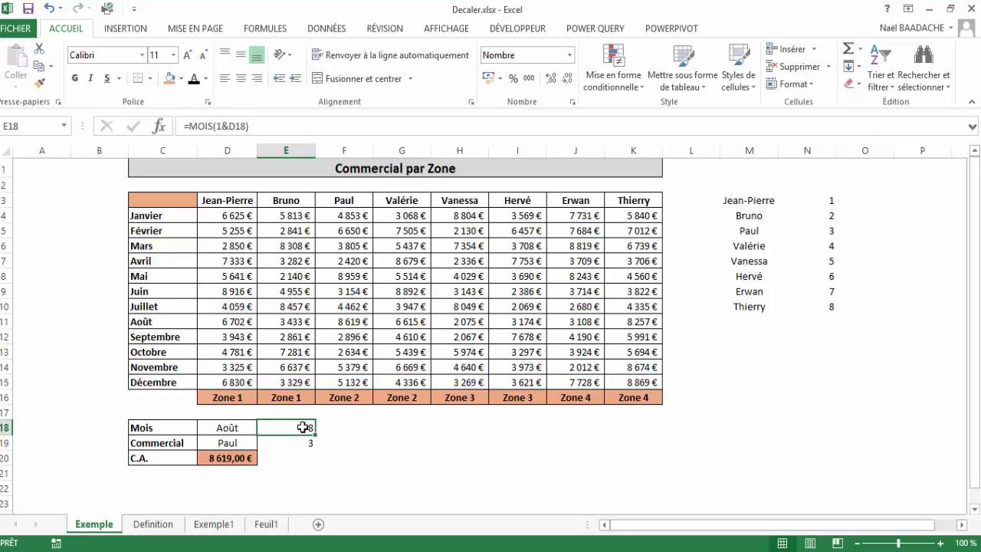
left_click(233, 428)
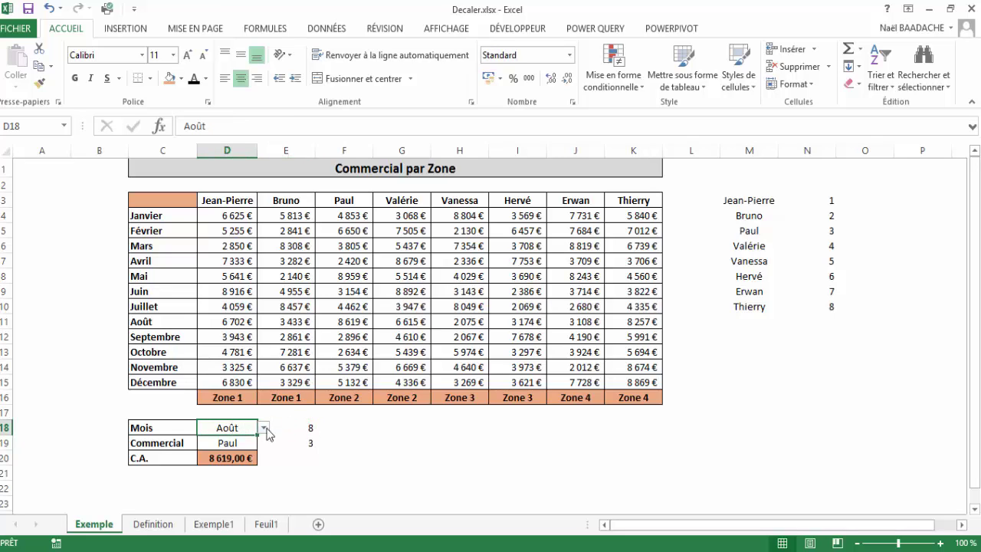
left_click(295, 428)
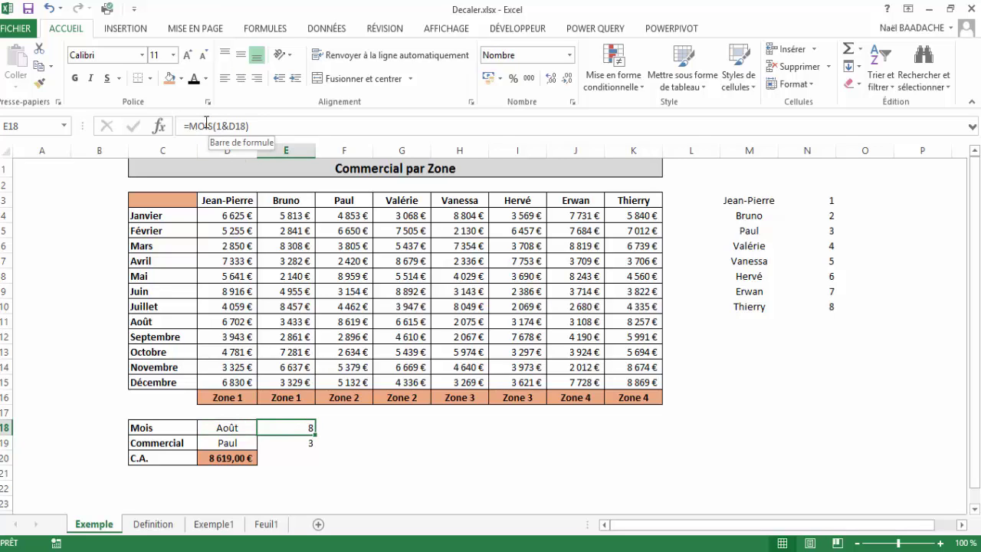
double_click(295, 429)
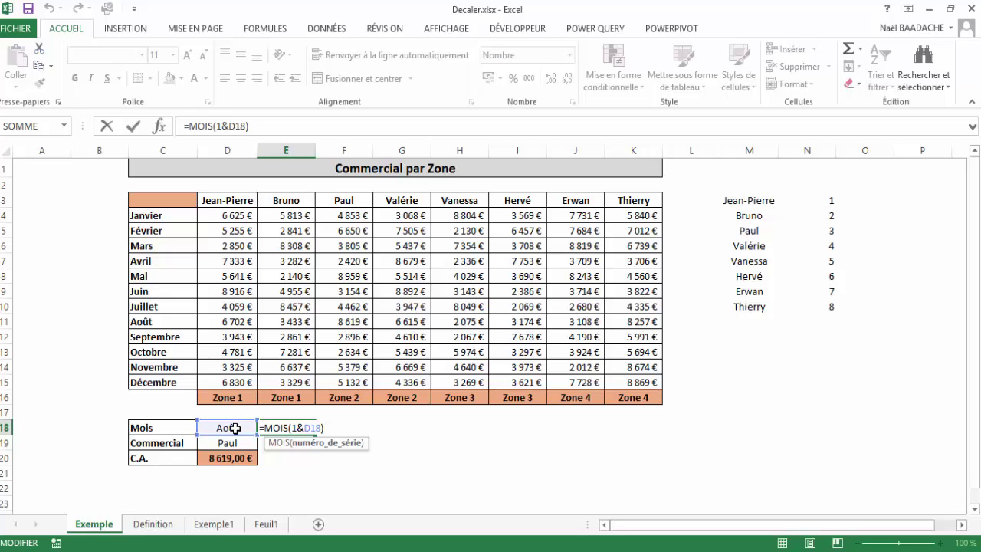
key("ctrl+Return")
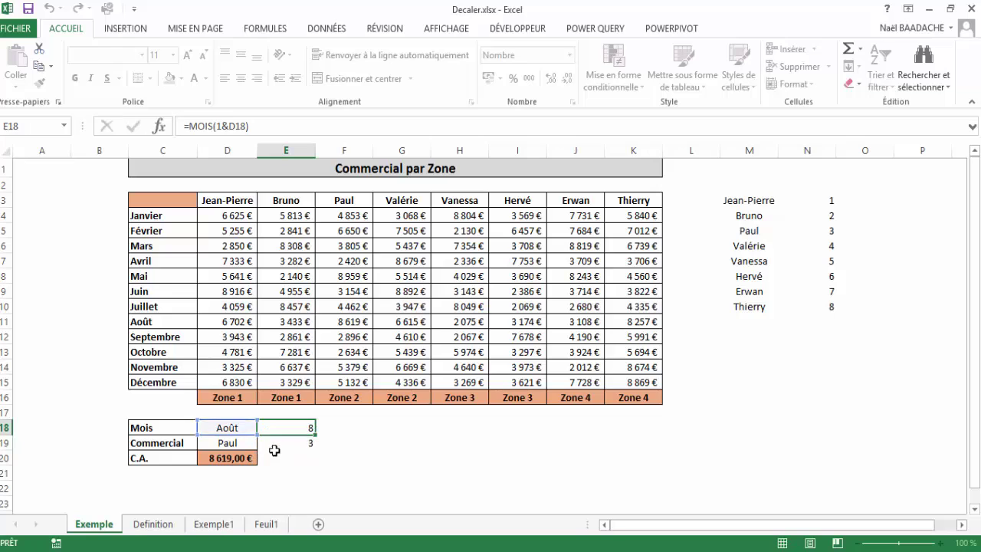
Choose Mai in D18, making E18 show 5 and C.A. 8 959,00 €
left_click(237, 427)
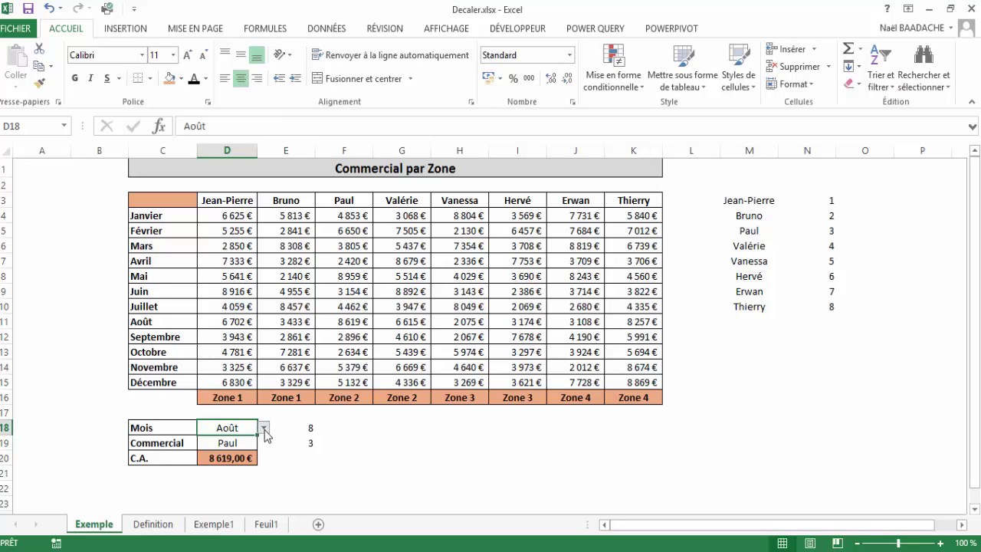
left_click(264, 429)
left_click(228, 440)
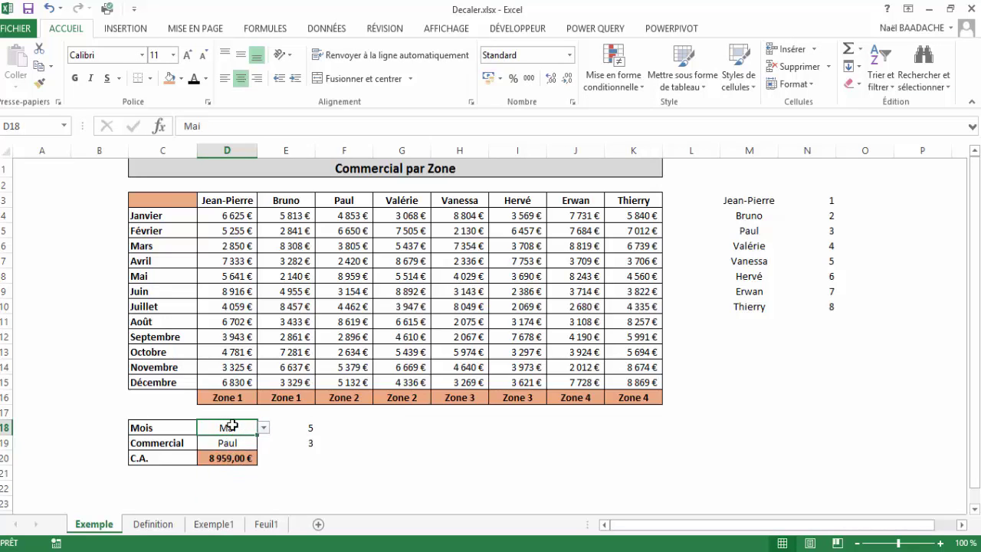
left_click(300, 430)
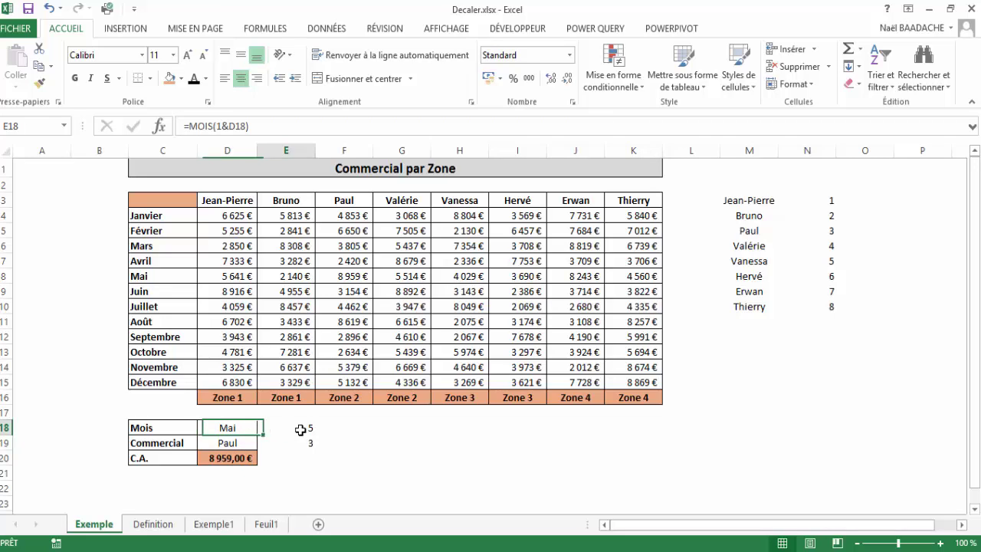
left_click(231, 428)
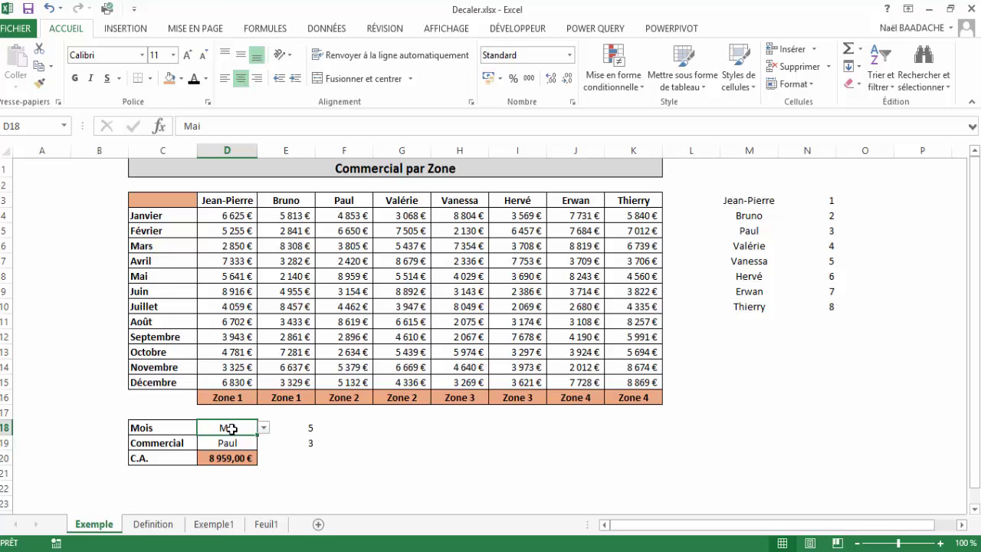
left_click(326, 30)
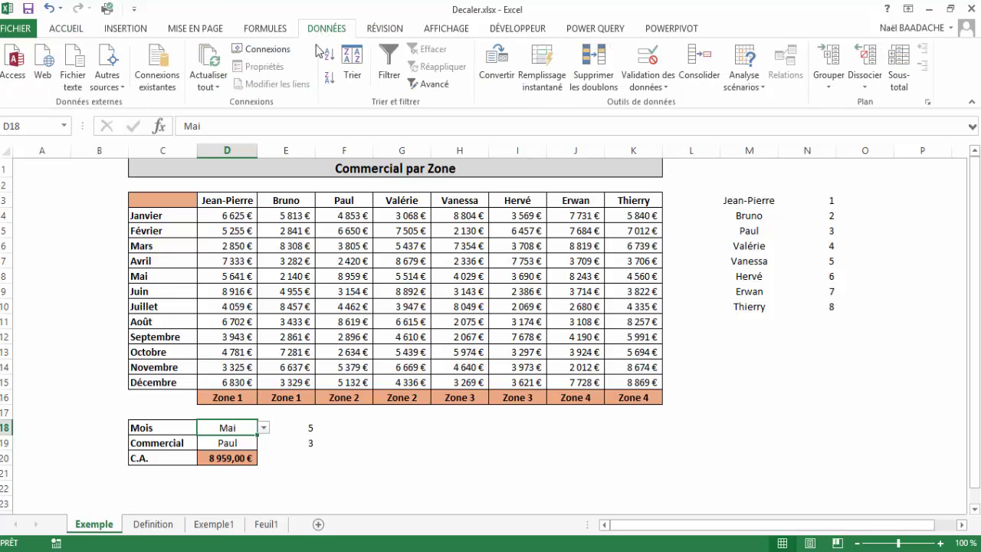
left_click(648, 89)
left_click(672, 105)
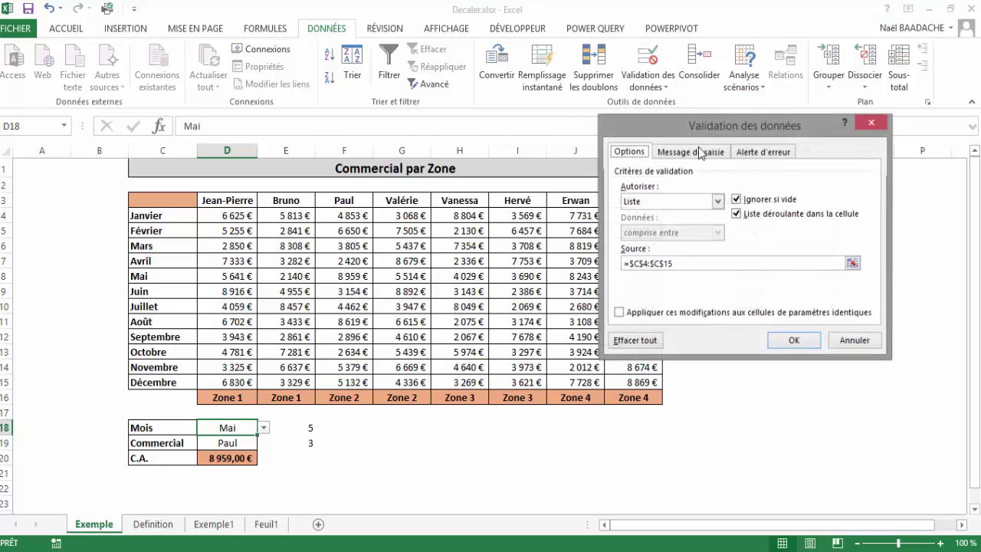
left_click(685, 204)
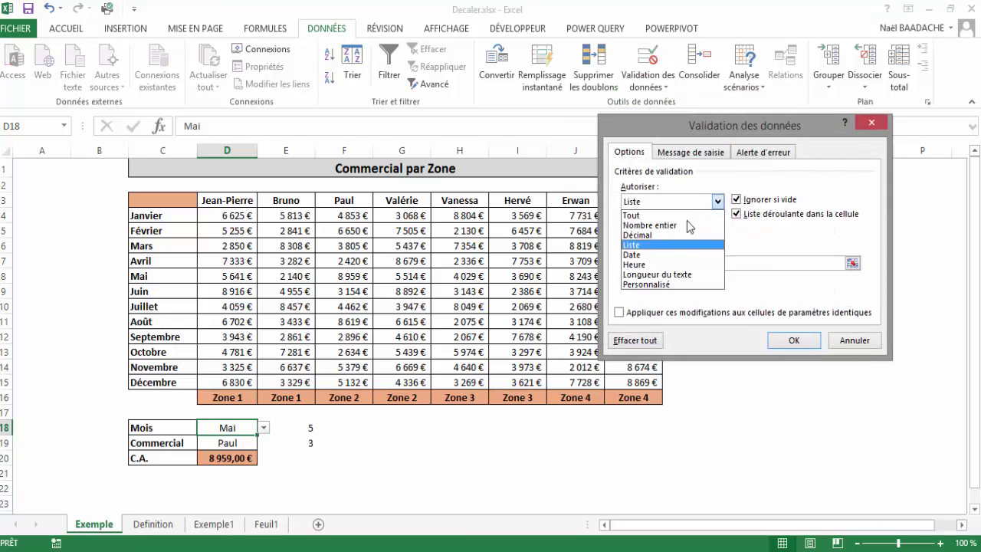
left_click(669, 250)
left_click(673, 263)
type("=$C$4:$C$15")
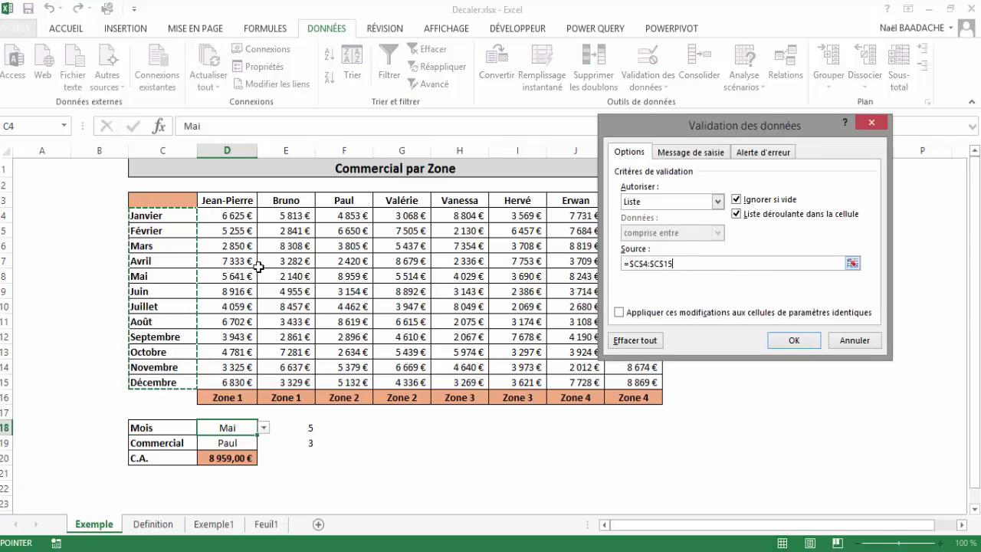
left_click_drag(175, 218, 163, 385)
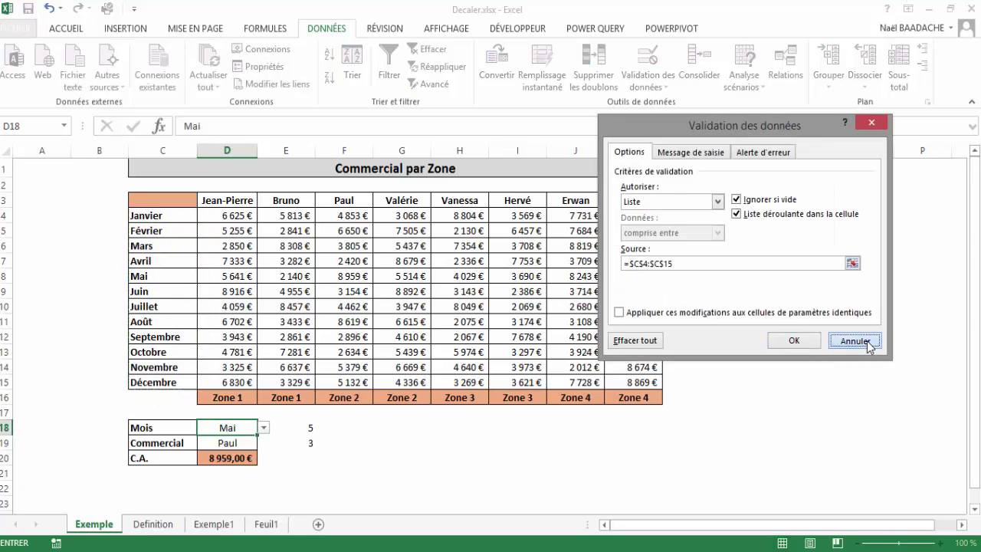
left_click(851, 341)
left_click(237, 446)
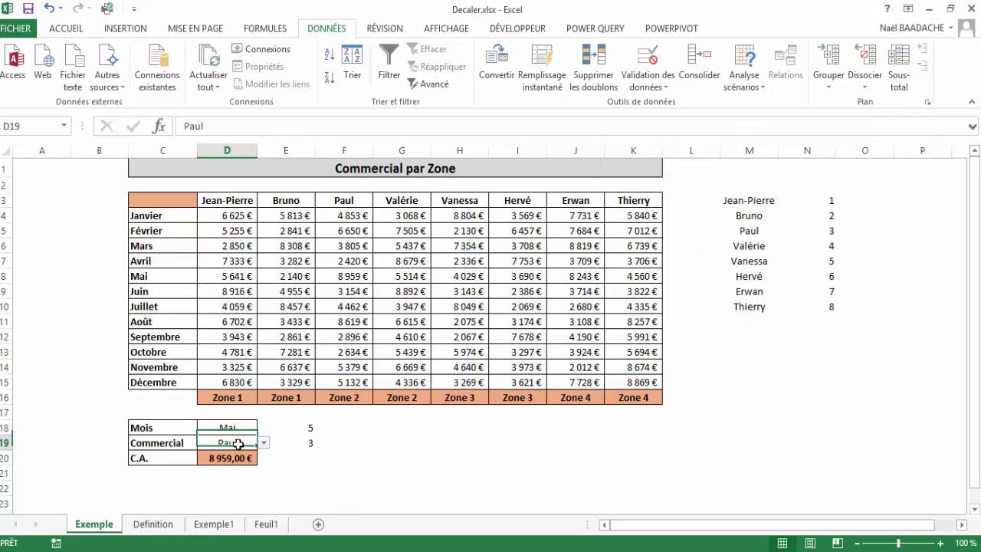
left_click(264, 443)
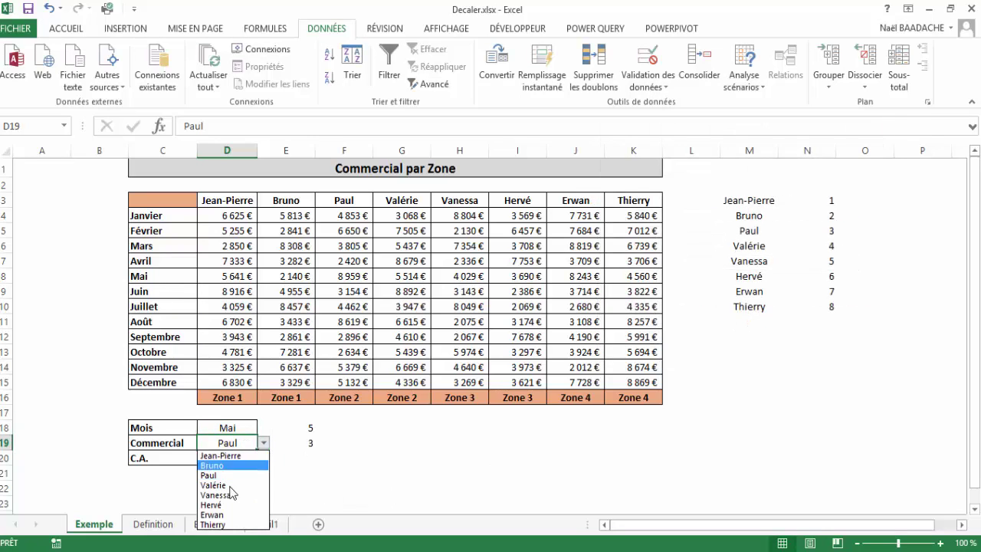
left_click(314, 475)
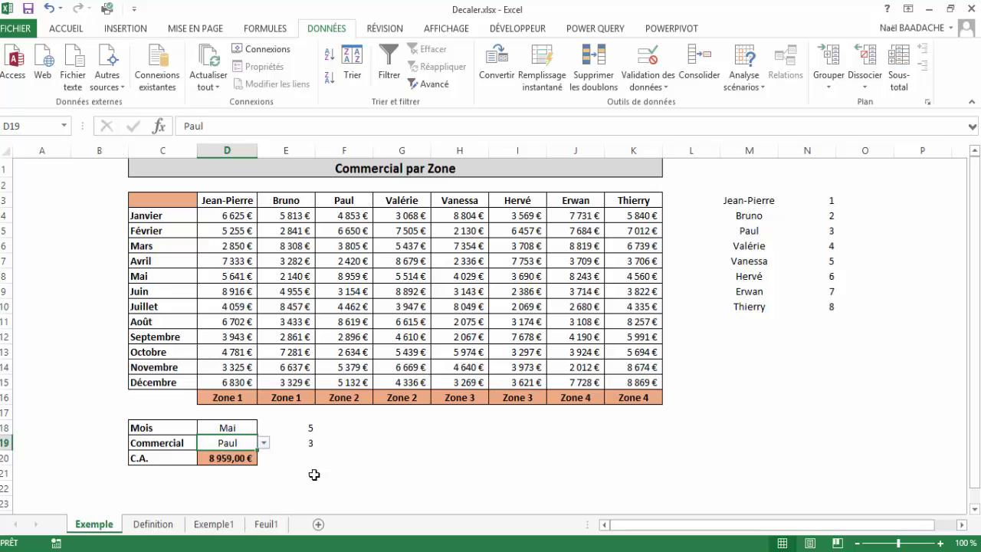
left_click_drag(227, 201, 646, 204)
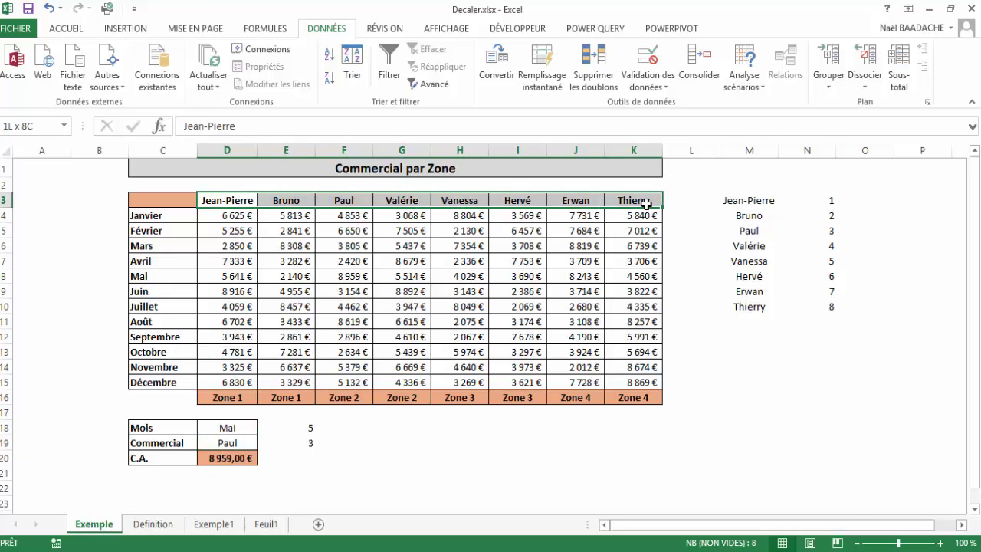
left_click(394, 465)
left_click(287, 442)
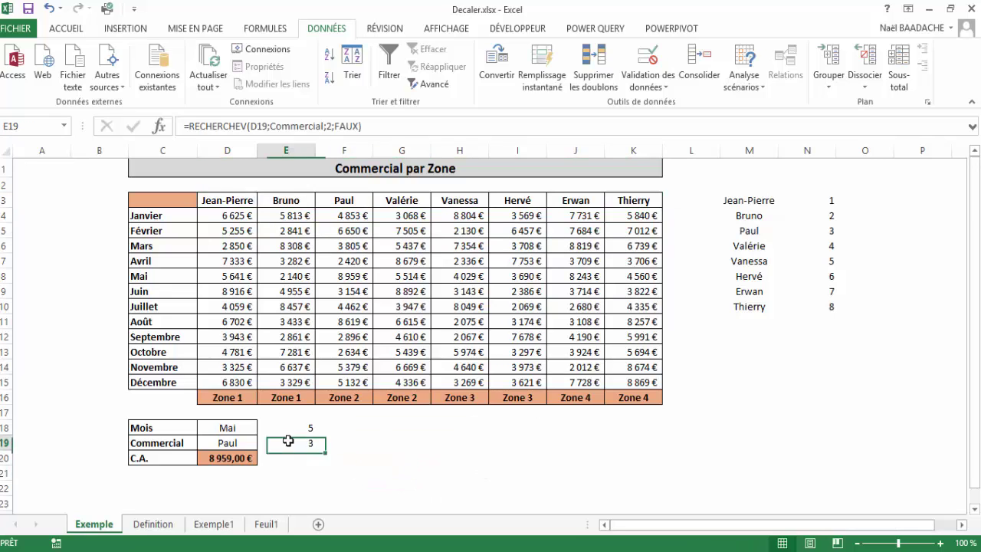
left_click(228, 460)
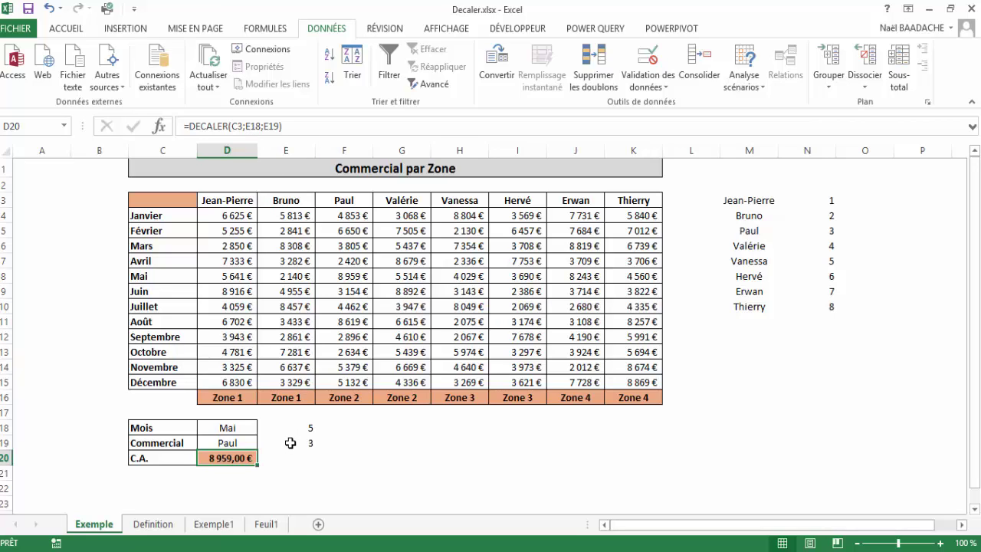
left_click(747, 202)
left_click(755, 149)
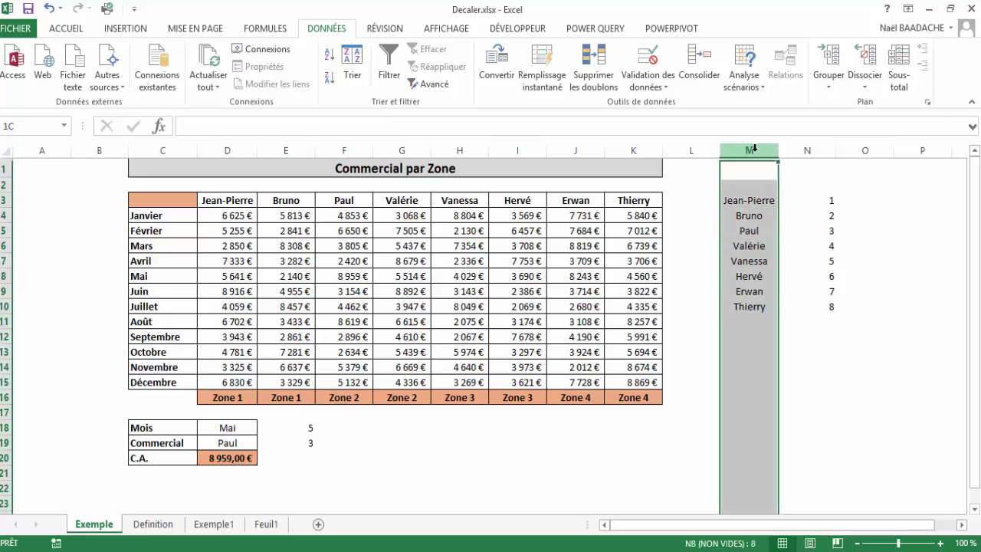
left_click(807, 149)
left_click(749, 202)
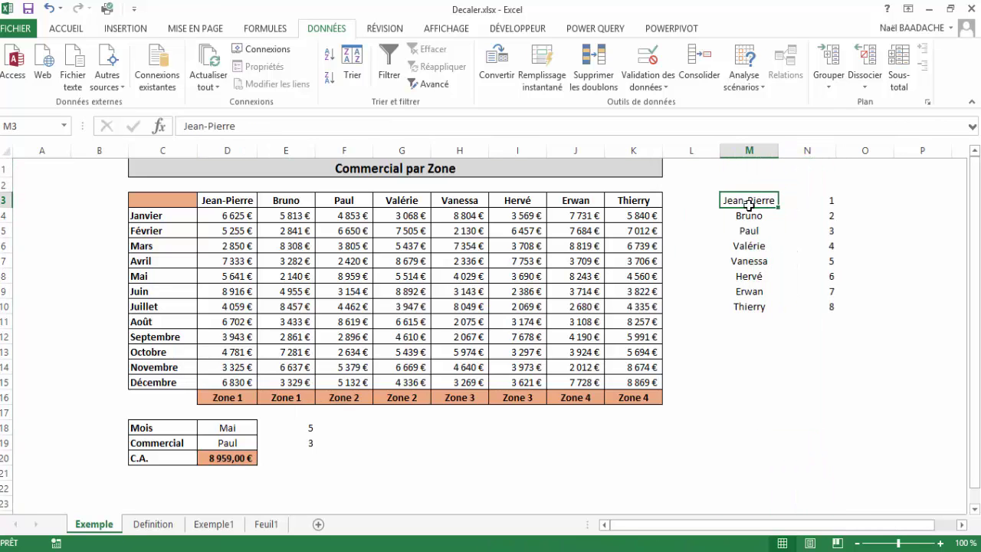
left_click_drag(749, 202, 750, 307)
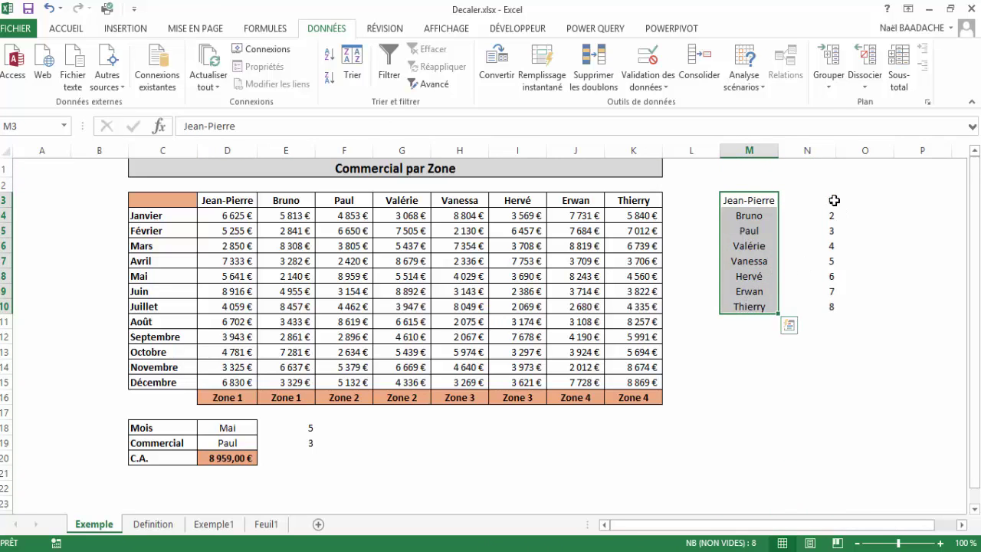
left_click_drag(834, 199, 823, 294)
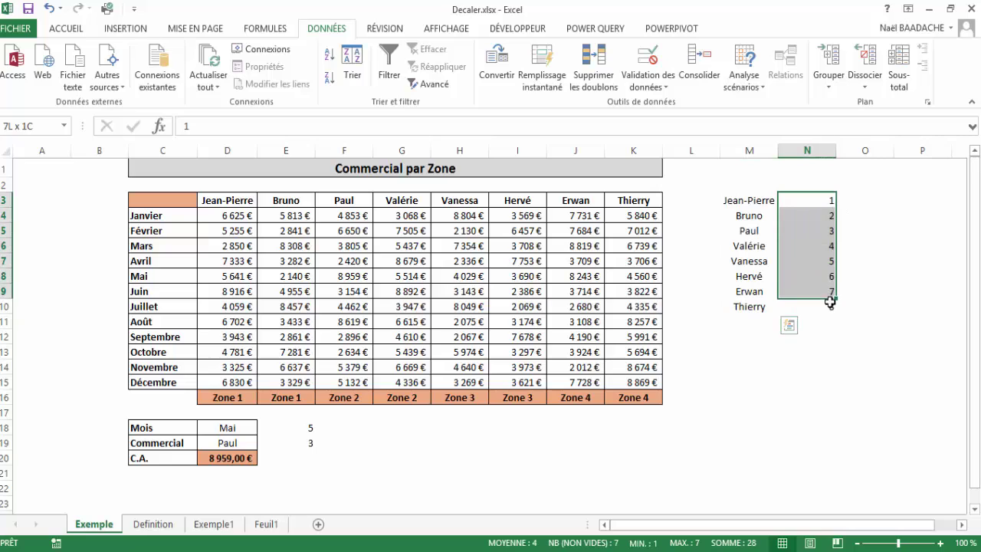
left_click(748, 197)
left_click(818, 198)
left_click(752, 220)
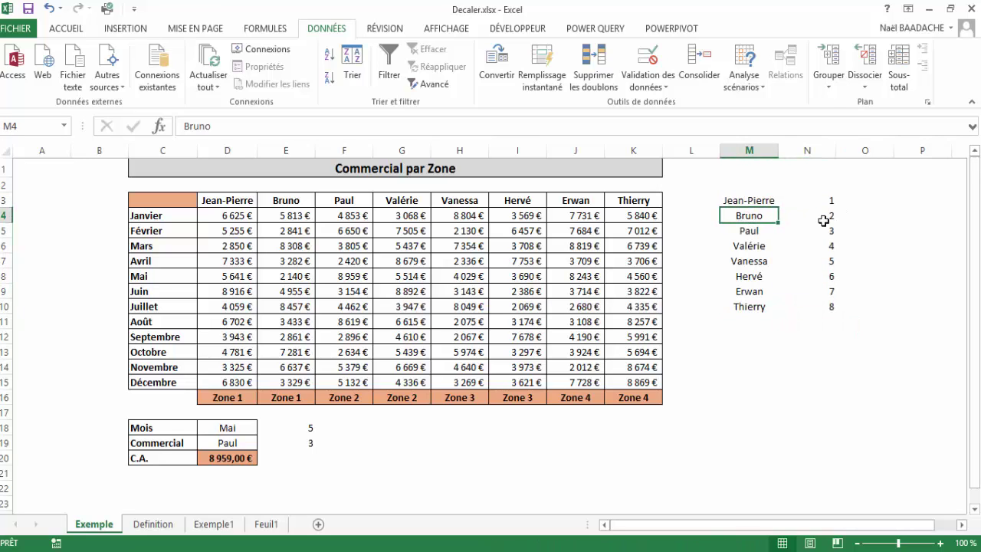
left_click(826, 217)
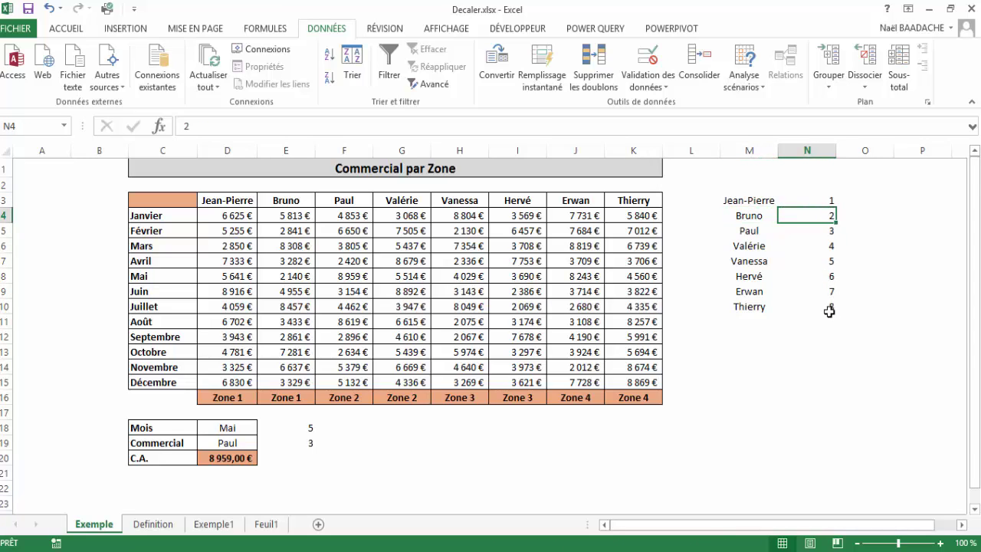
left_click(247, 444)
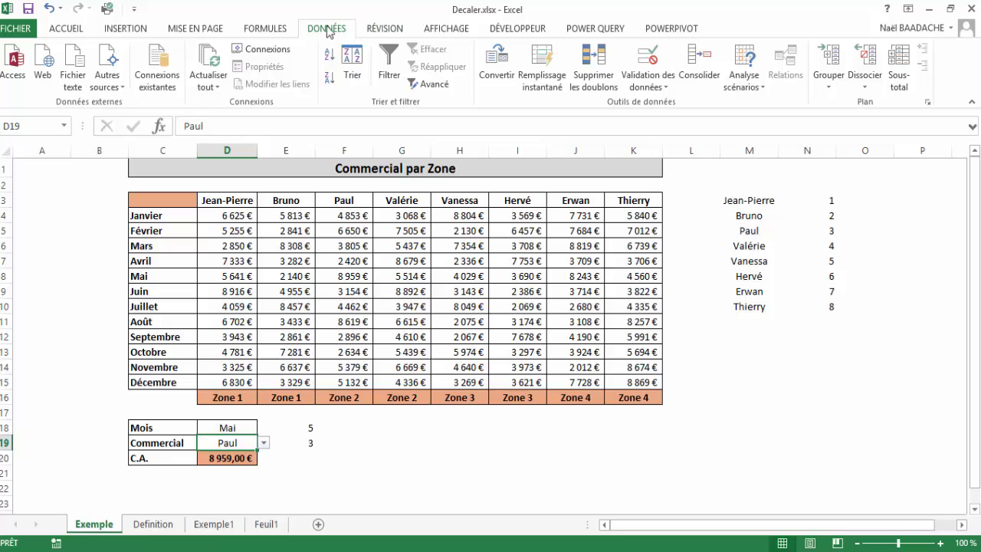
left_click(660, 87)
left_click(665, 101)
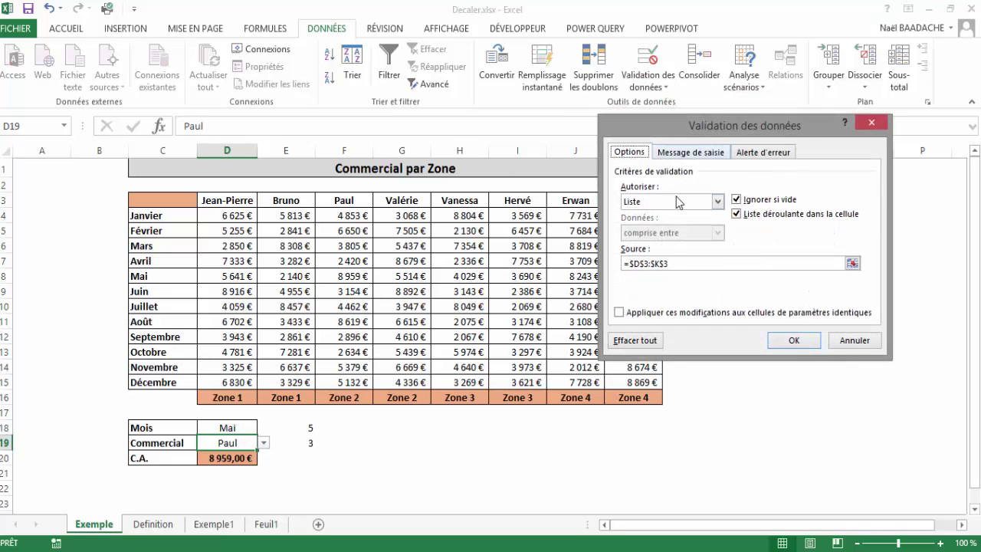
left_click(672, 263)
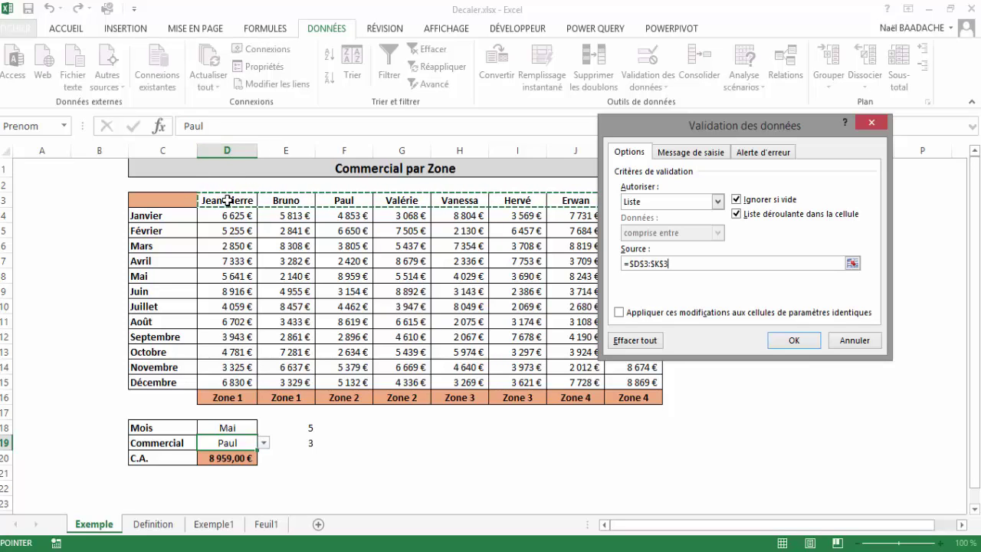
mouse_move(725, 123)
left_mouse_down()
mouse_move(862, 150)
mouse_move(480, 156)
mouse_move(321, 126)
left_mouse_up()
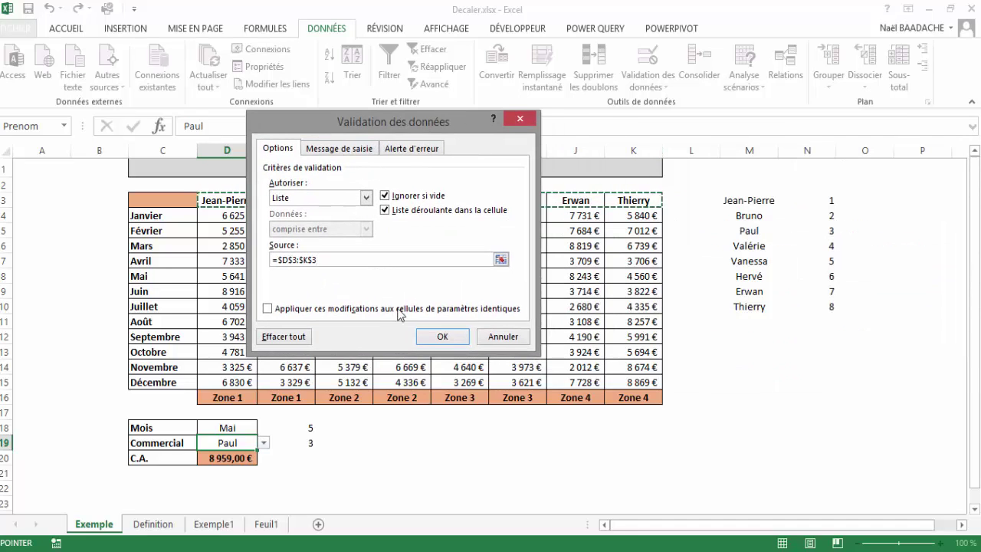
key("Escape")
left_click(301, 443)
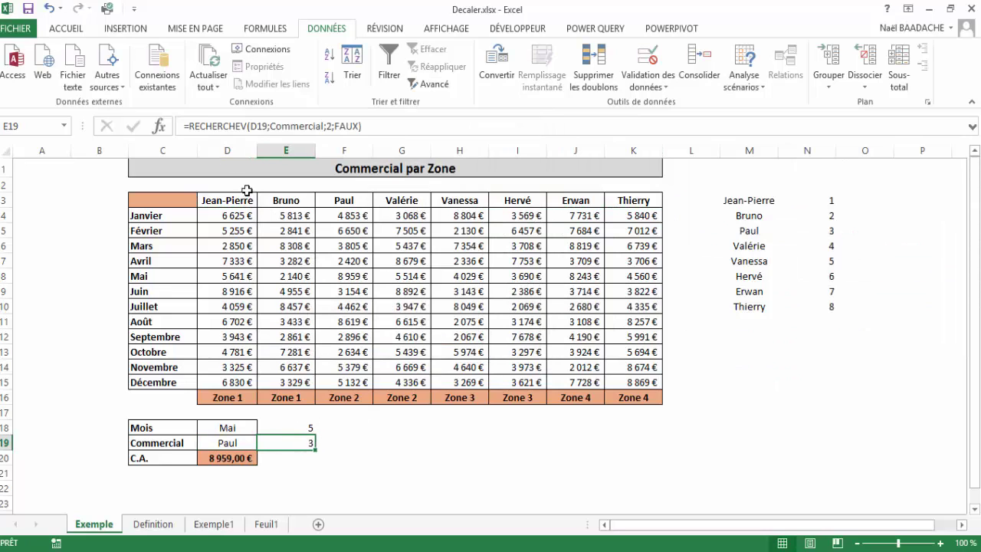
left_click(247, 126)
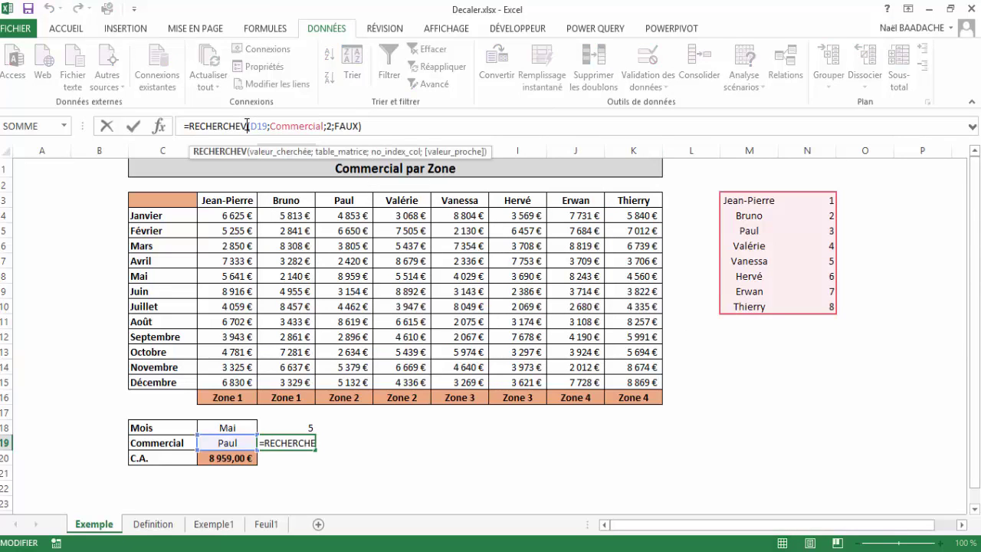
left_click(391, 448)
mouse_move(751, 201)
left_mouse_down()
mouse_move(800, 206)
mouse_move(829, 303)
left_mouse_up()
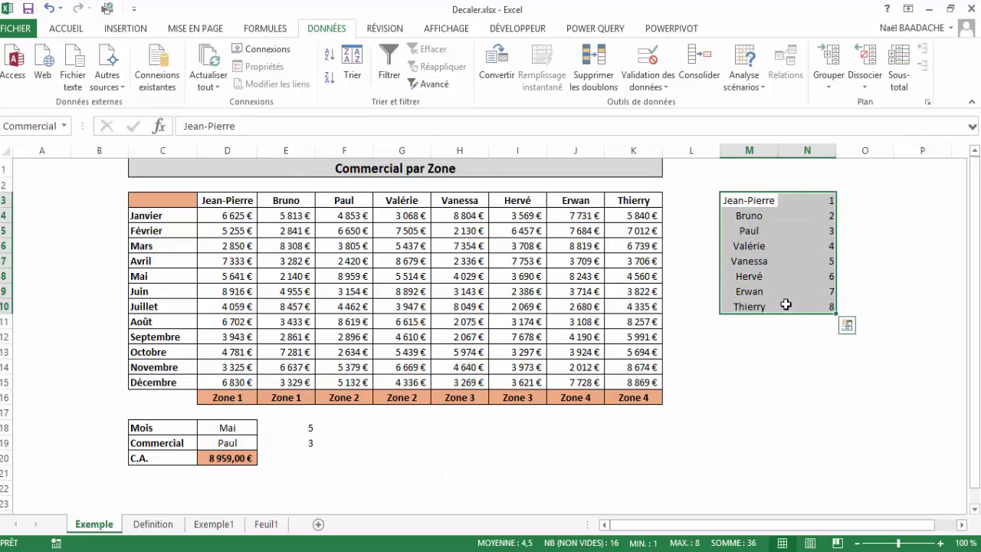
left_click(57, 127)
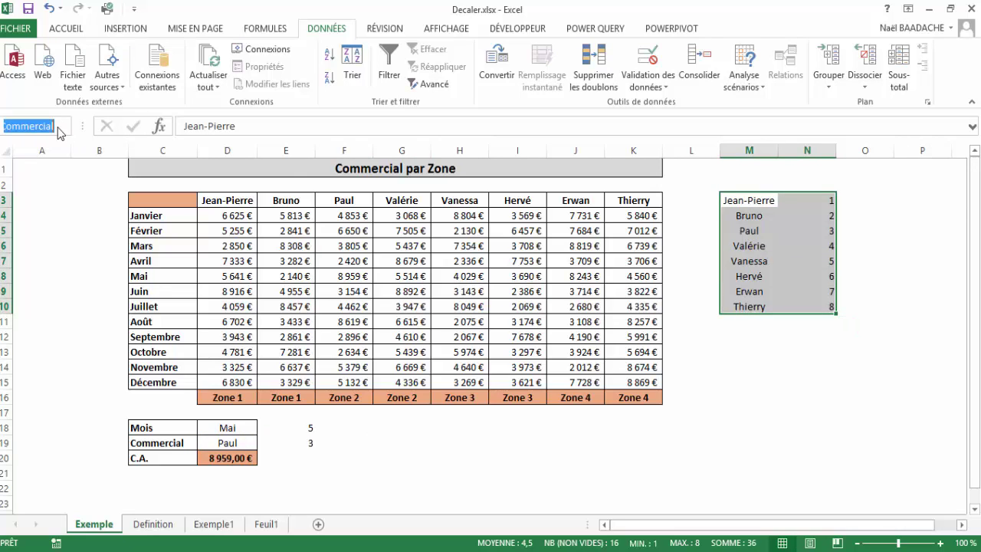
left_click(587, 490)
left_click(294, 443)
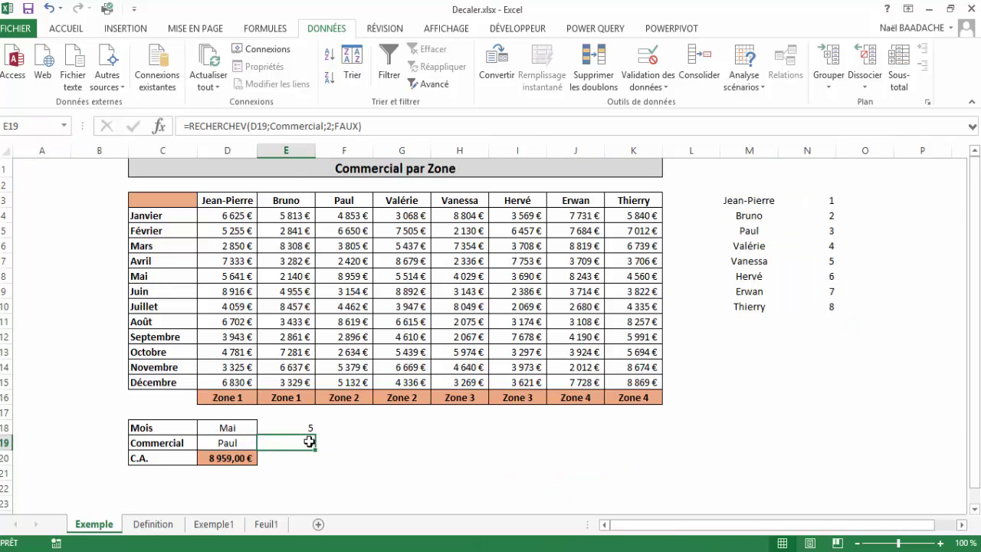
left_click(258, 127)
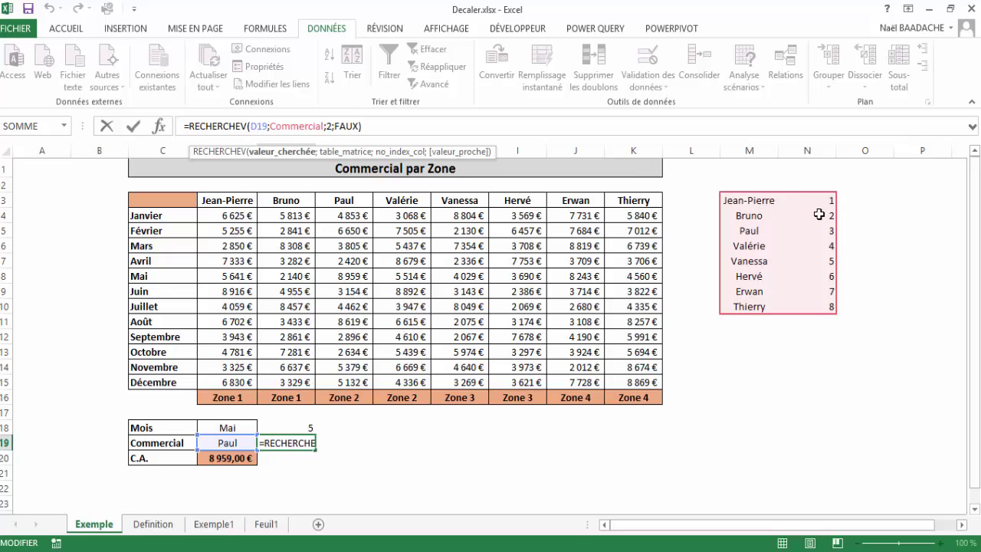
left_click(341, 125)
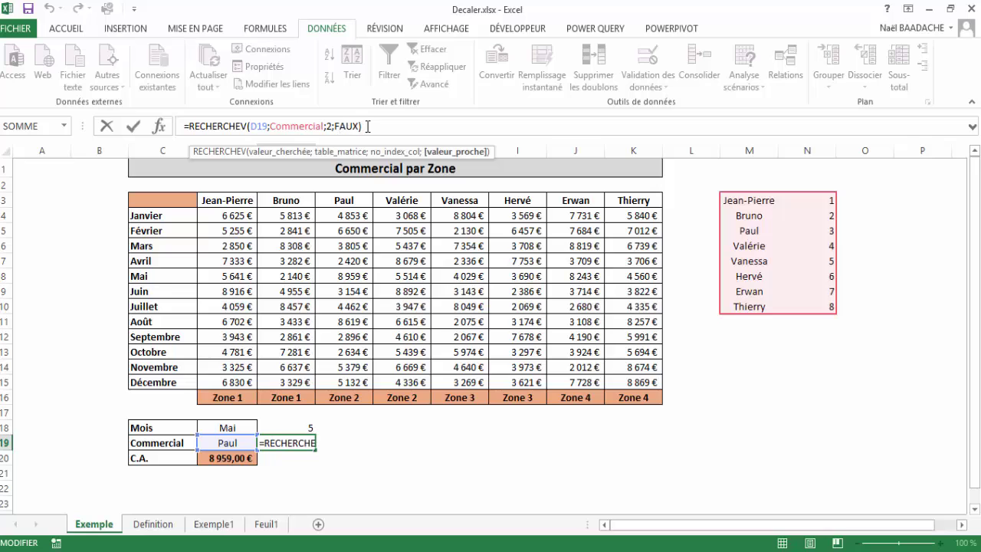
left_click(419, 448)
Choose Valérie in D19, matching her number 4 in the helper list, giving 5 514,00 € in D20
left_click(237, 443)
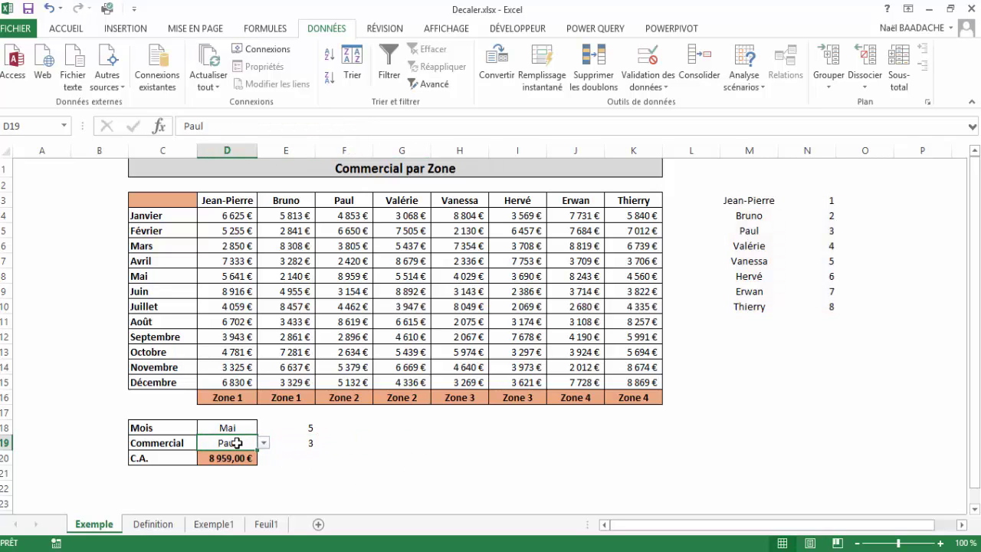
left_click(263, 443)
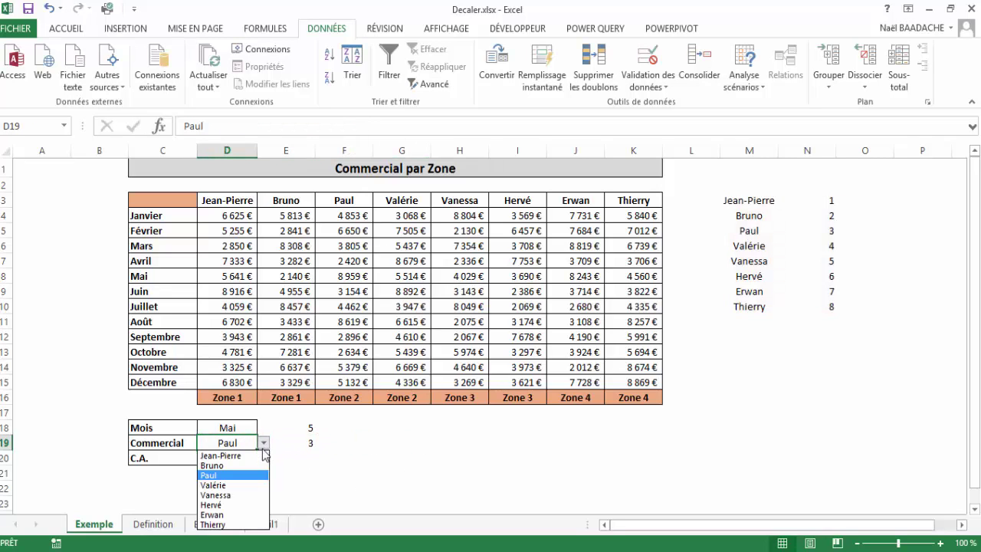
left_click(244, 486)
left_click(307, 443)
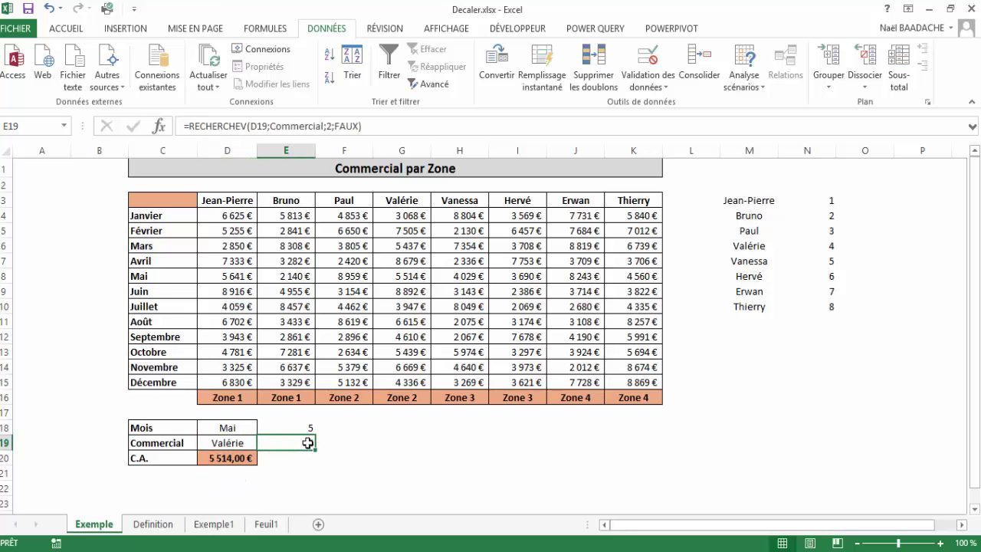
left_click(748, 246)
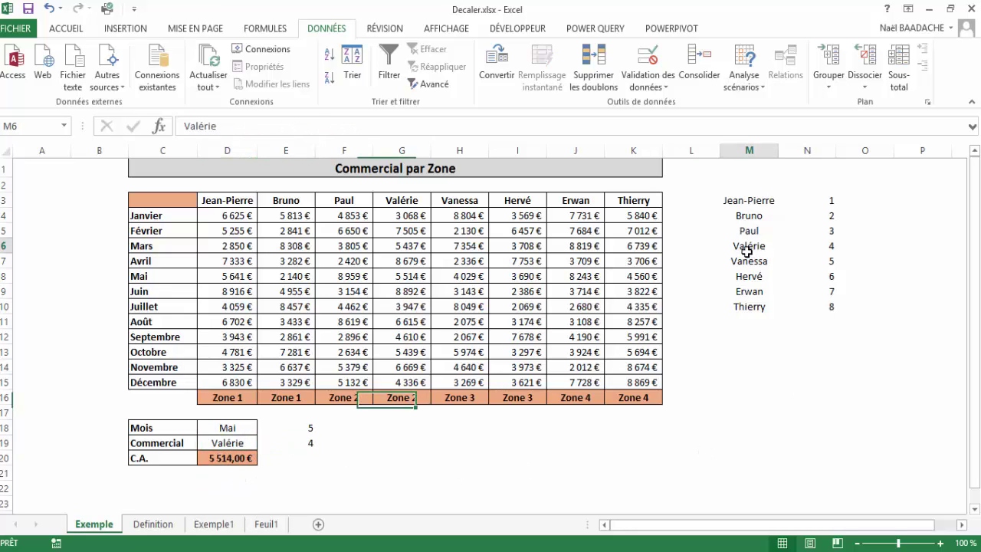
left_click(826, 247)
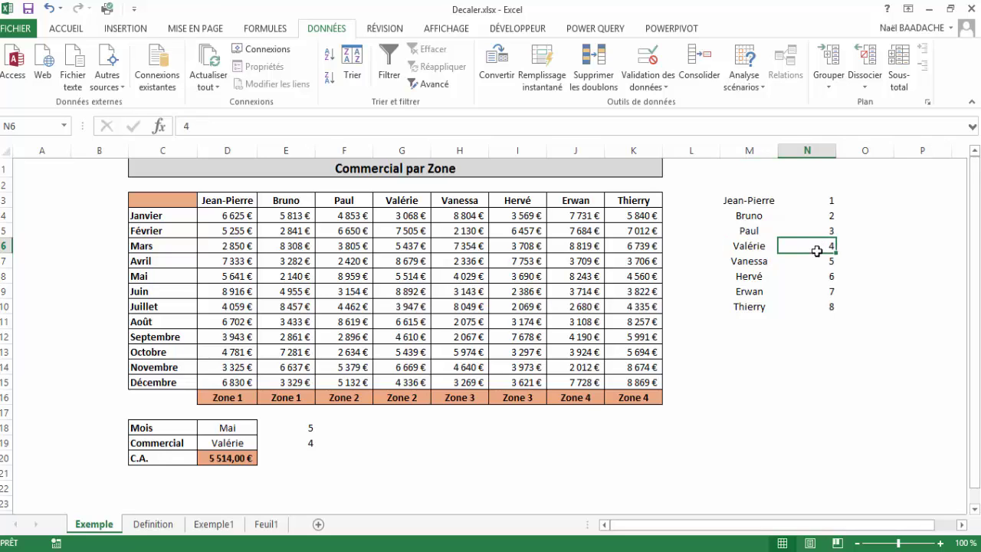
left_click(240, 458)
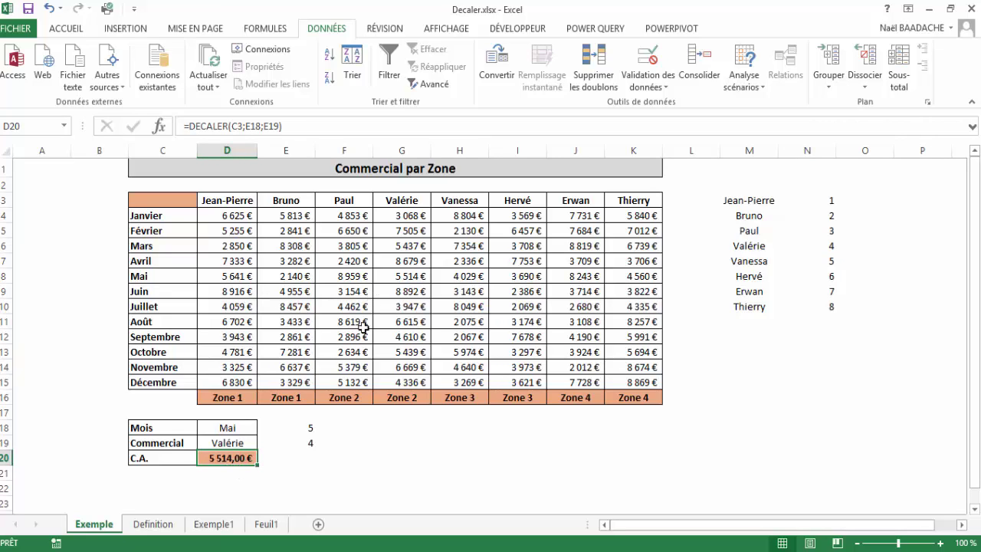
left_click(230, 444)
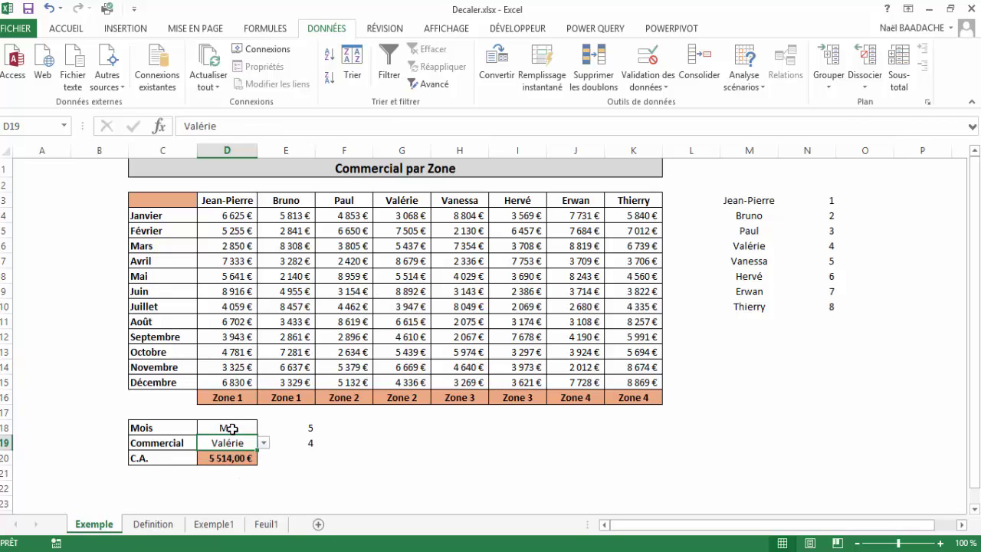
key("ctrl+c")
left_click(233, 429)
double_click(232, 458)
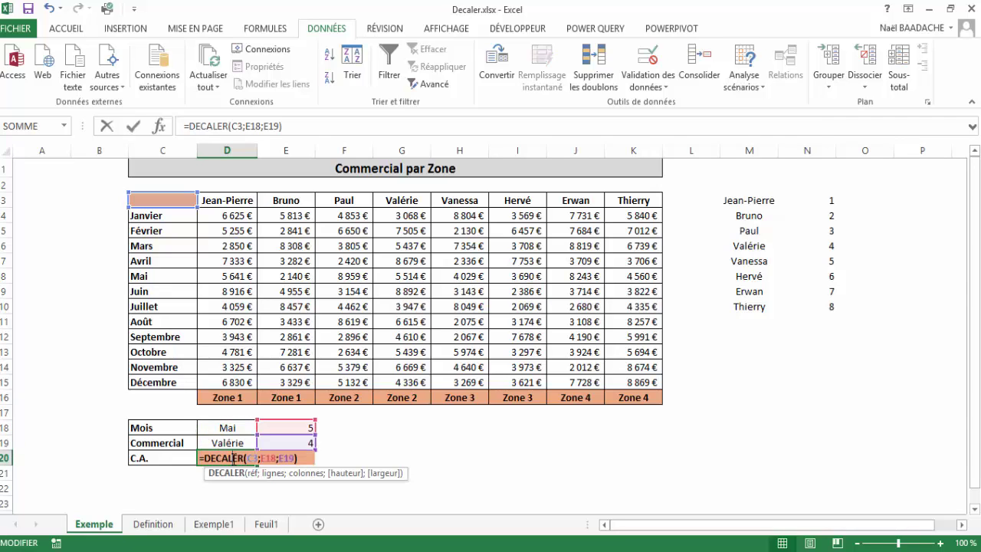
left_click(258, 458)
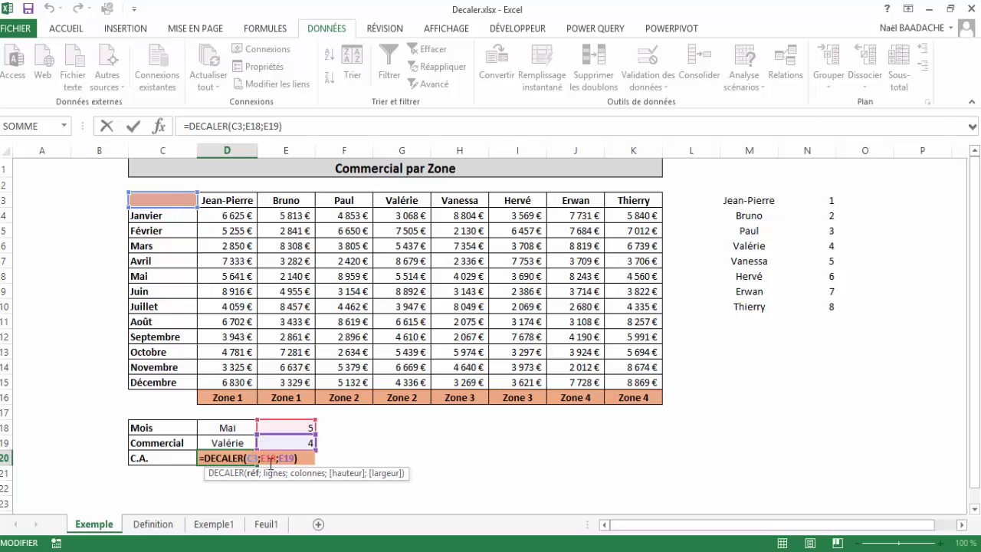
left_click(270, 458)
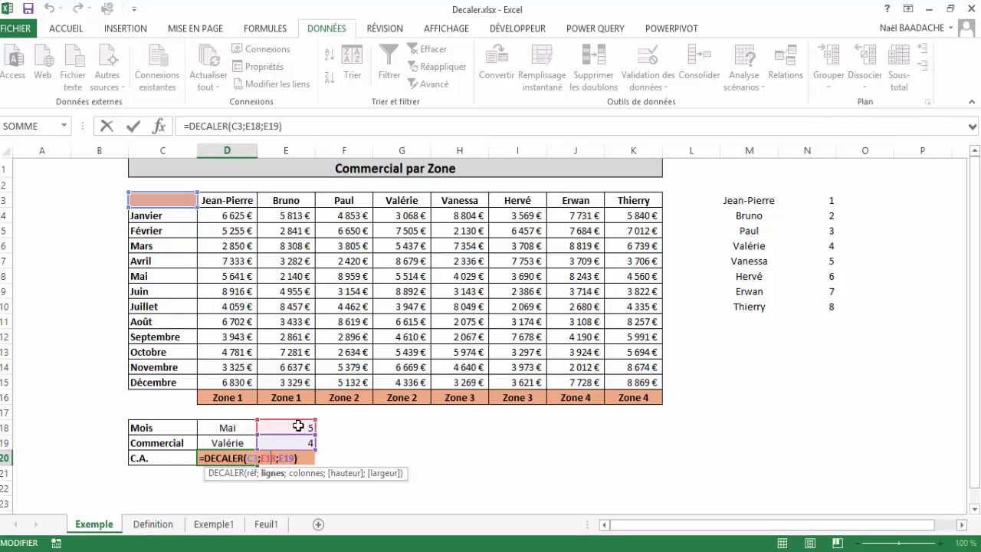
left_click(284, 457)
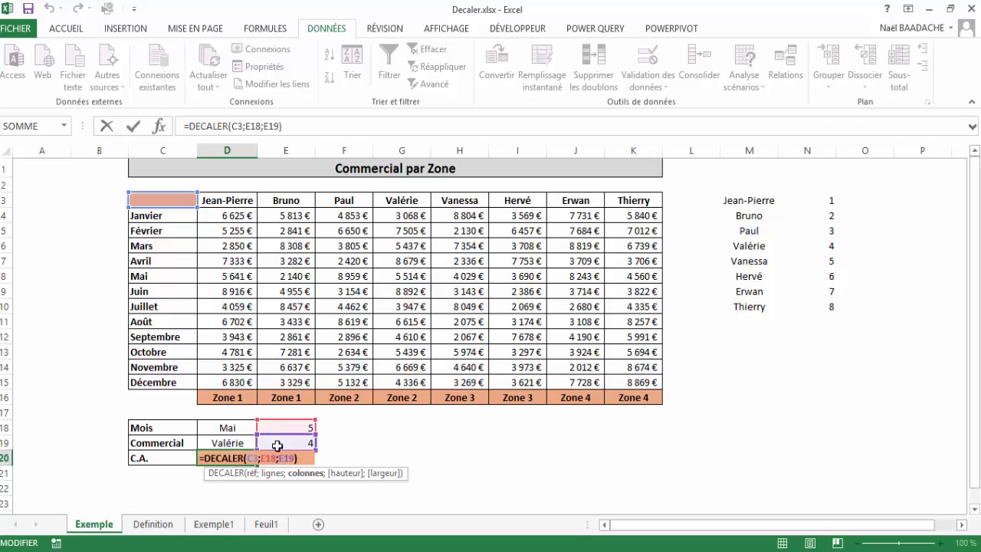
left_click(230, 442)
Choose Juin in the D18 dropdown and Vanessa in the D19 dropdown
left_click(235, 457)
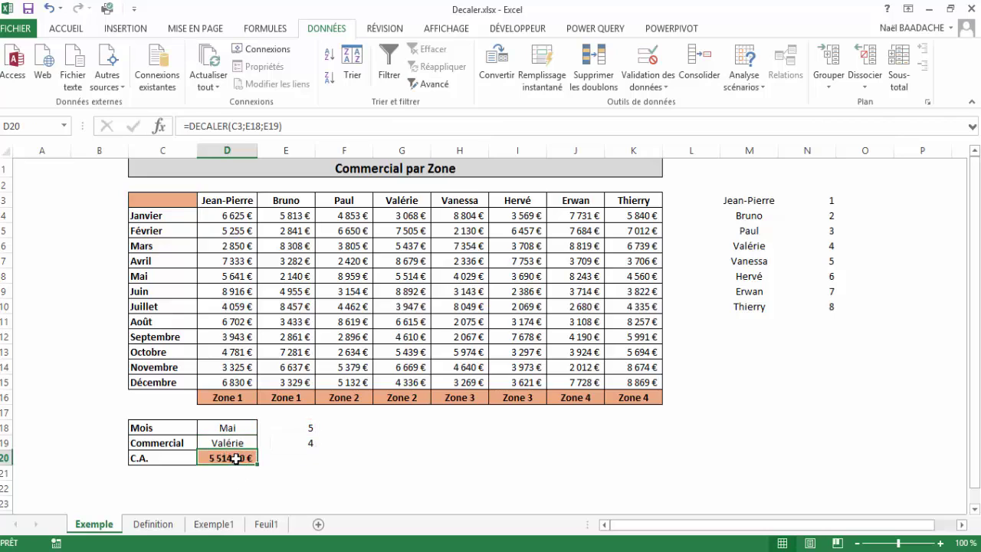
left_click(234, 427)
left_click(263, 428)
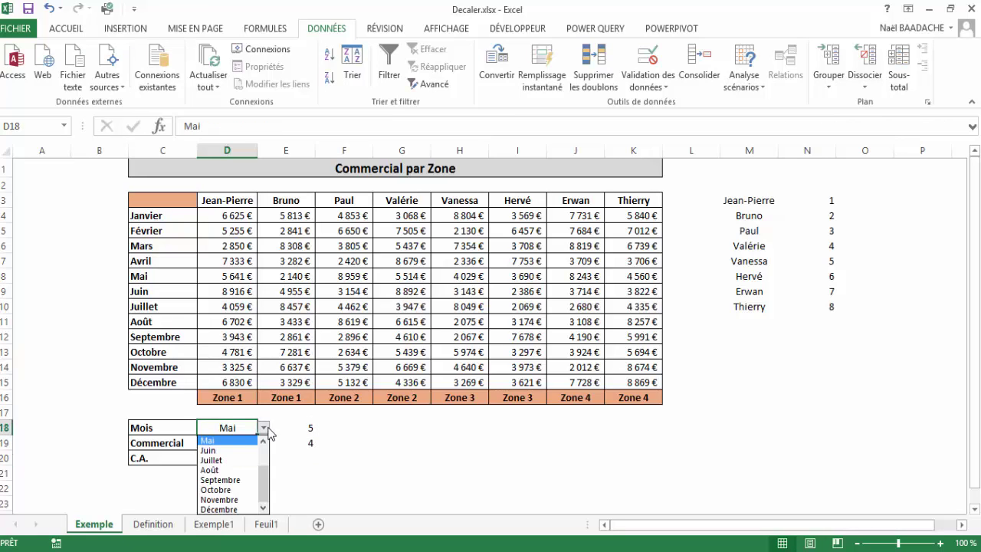
left_click(230, 450)
left_click(237, 443)
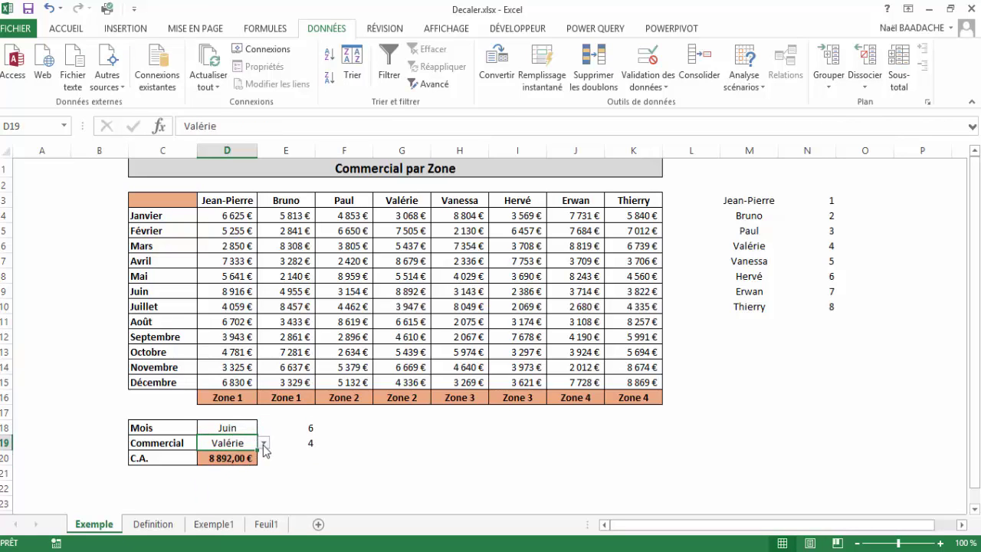
left_click(264, 444)
left_click(233, 494)
left_click(227, 458)
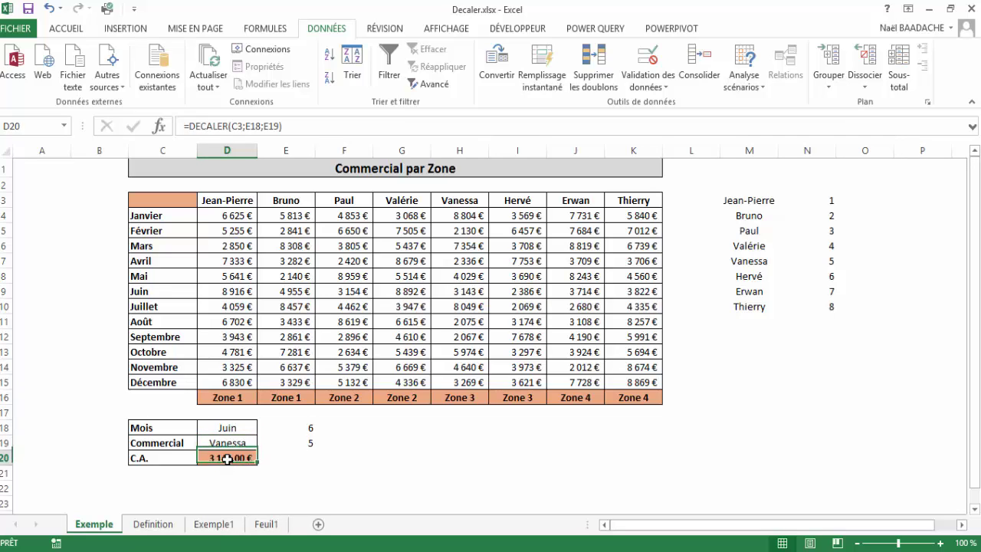
Verify D20's 3 143,00 € matches Vanessa's Juin value in H9
left_click(231, 429)
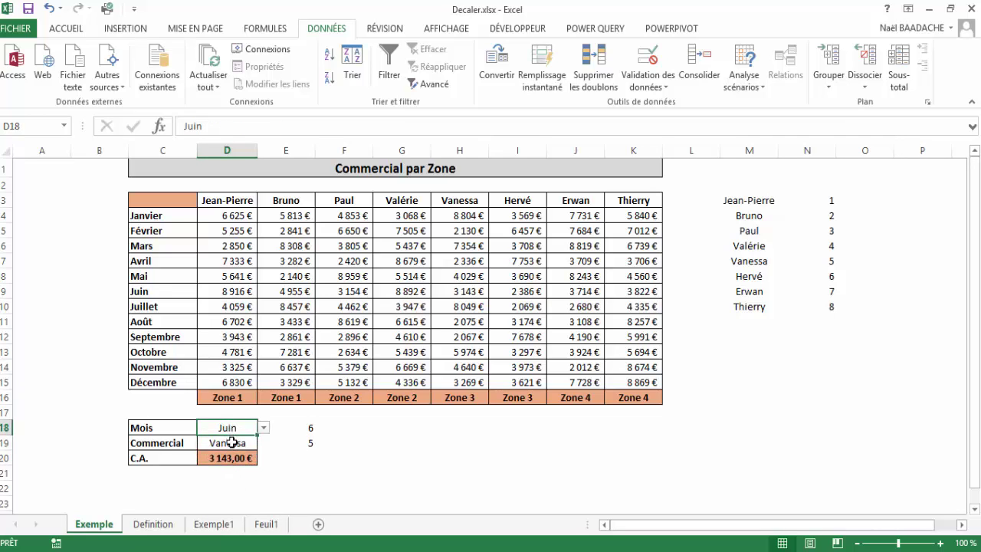
left_click(230, 442)
left_click(231, 460)
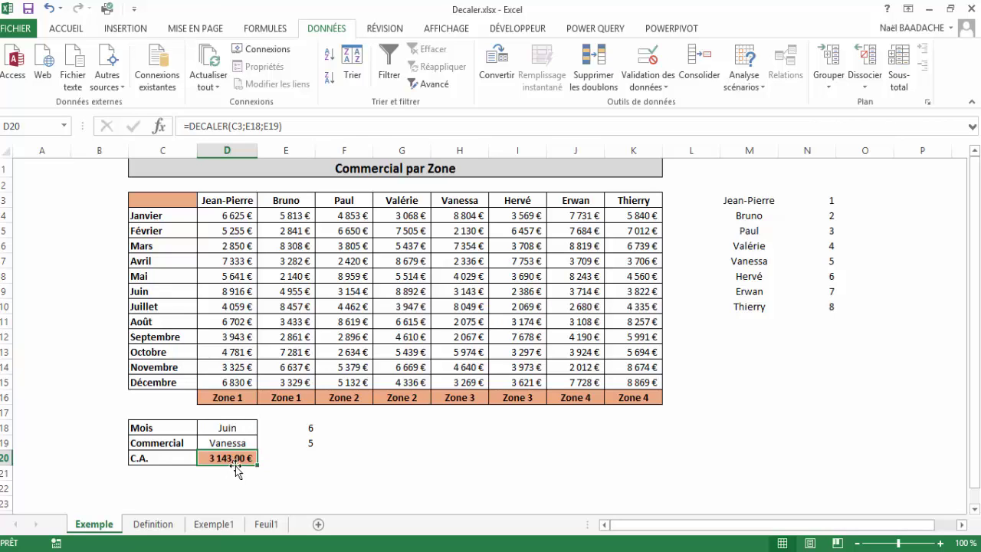
left_click(164, 291)
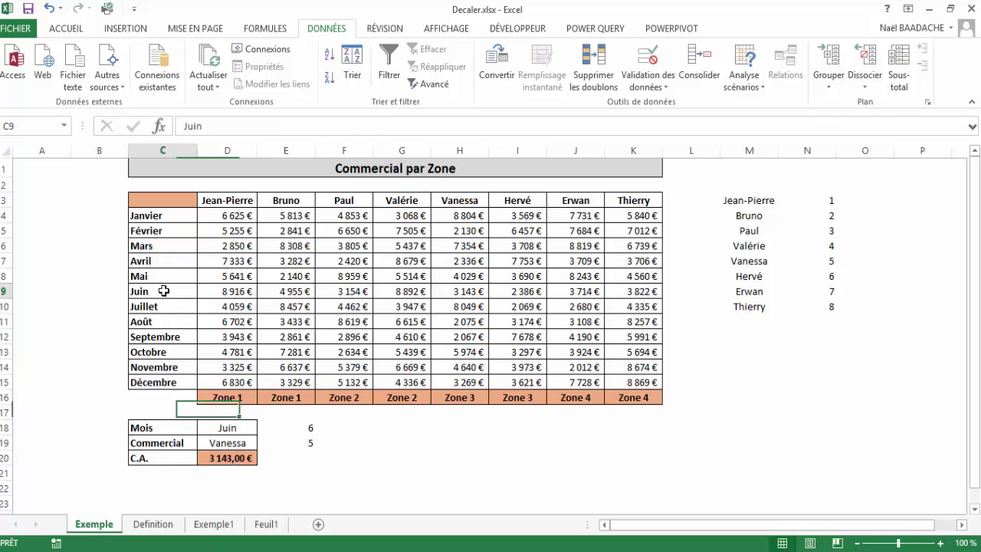
key("Right")
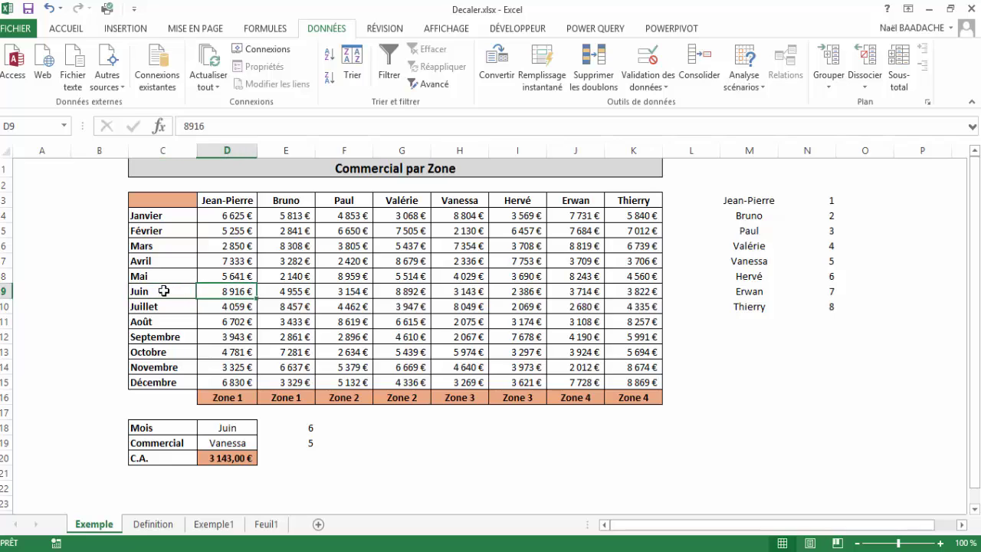
key("Right")
key("Right")
key("Right")
key("Right")
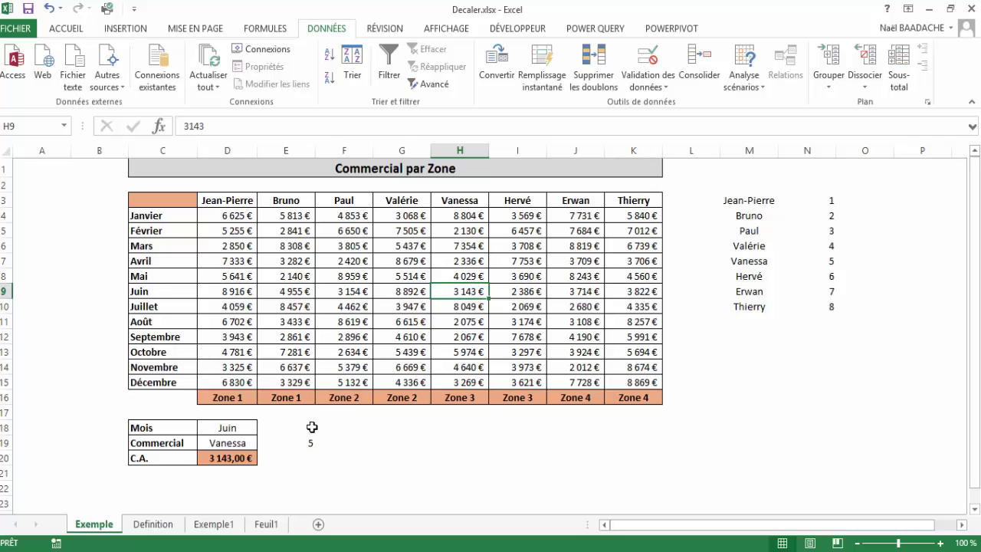
Set the font colour of E18:E19 to white, hiding the helper numbers 6 and 5
left_click_drag(310, 427, 306, 449)
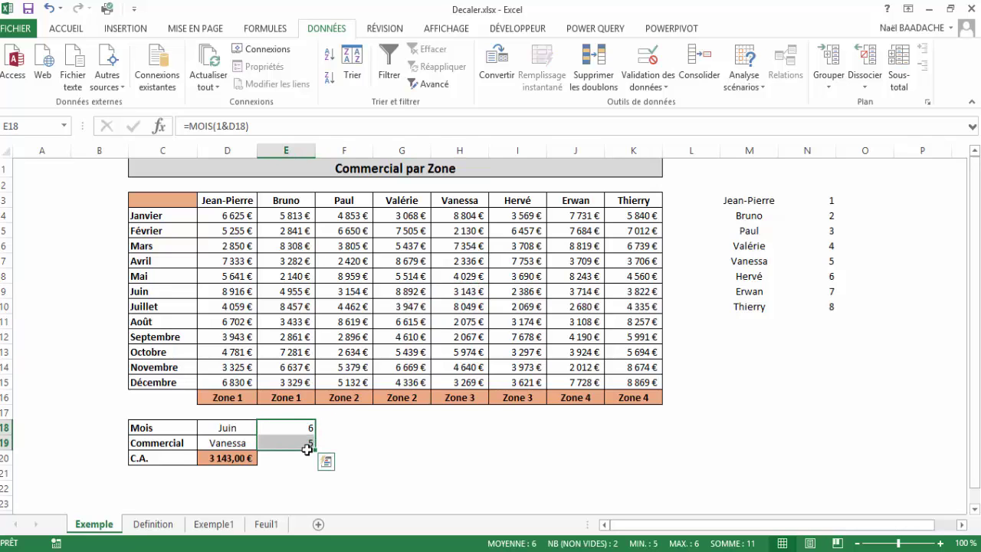
left_click(66, 28)
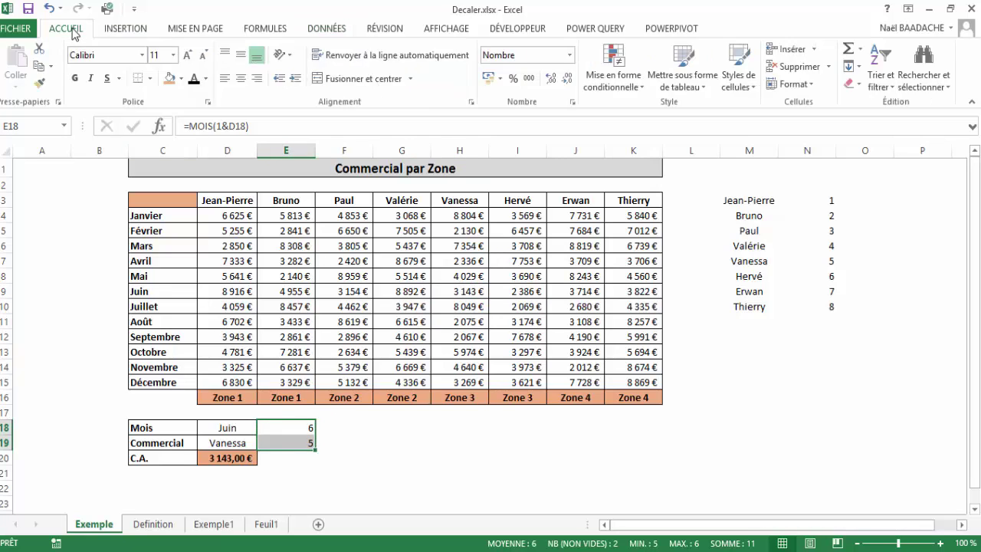
left_click(206, 78)
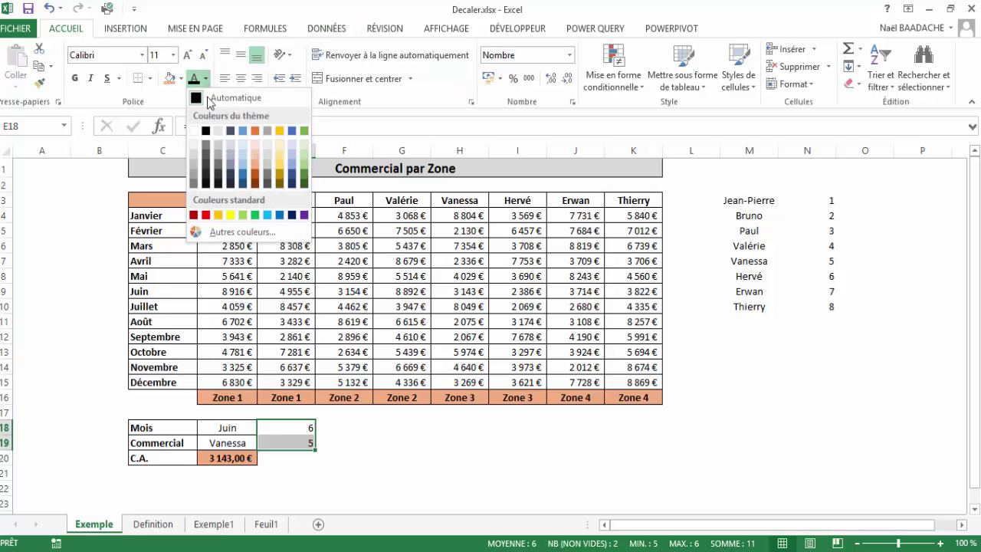
left_click(194, 131)
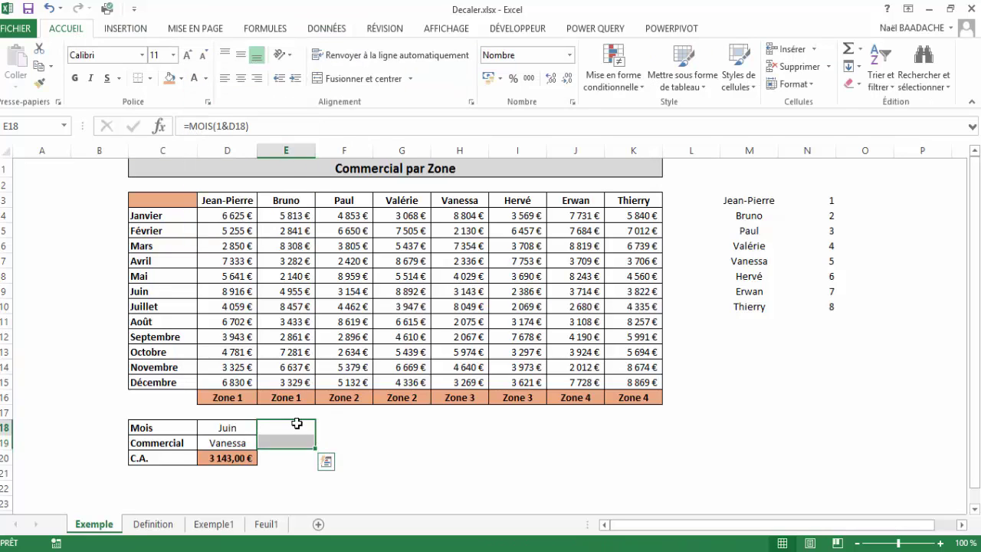
left_click_drag(295, 423, 294, 443)
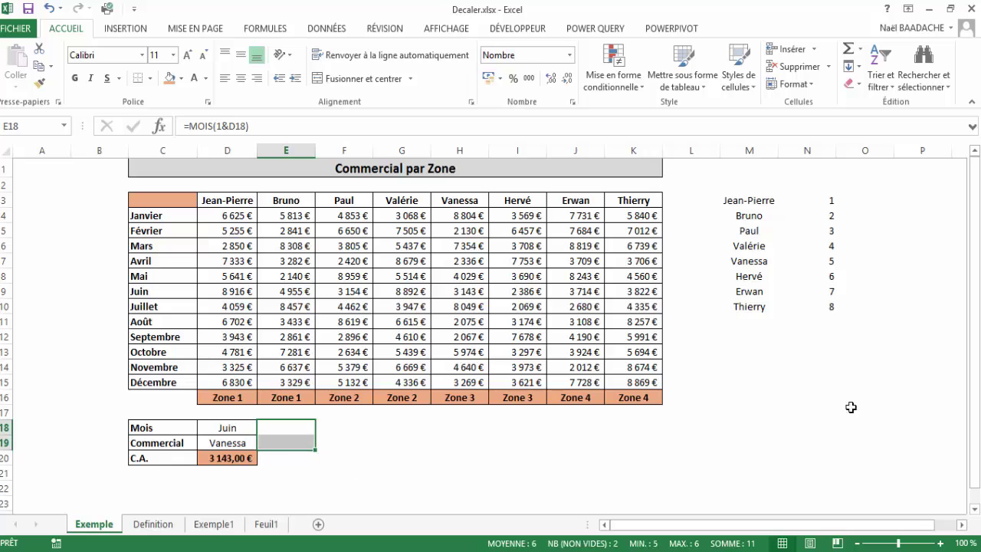
left_click(735, 199)
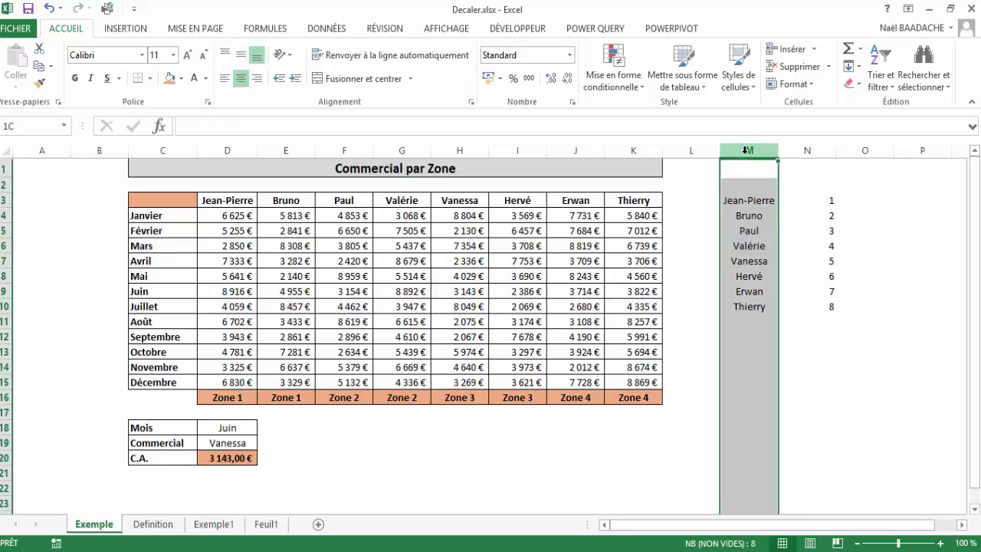
Select column headers M:N and apply Masquer, then deselect onto an empty cell
left_click(749, 151)
left_click_drag(748, 153, 806, 153)
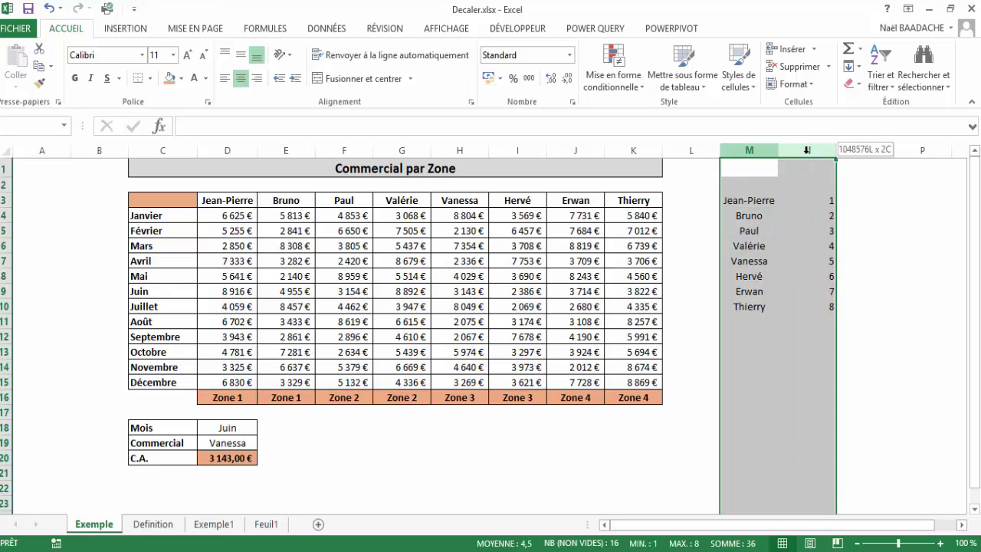
right_click(810, 194)
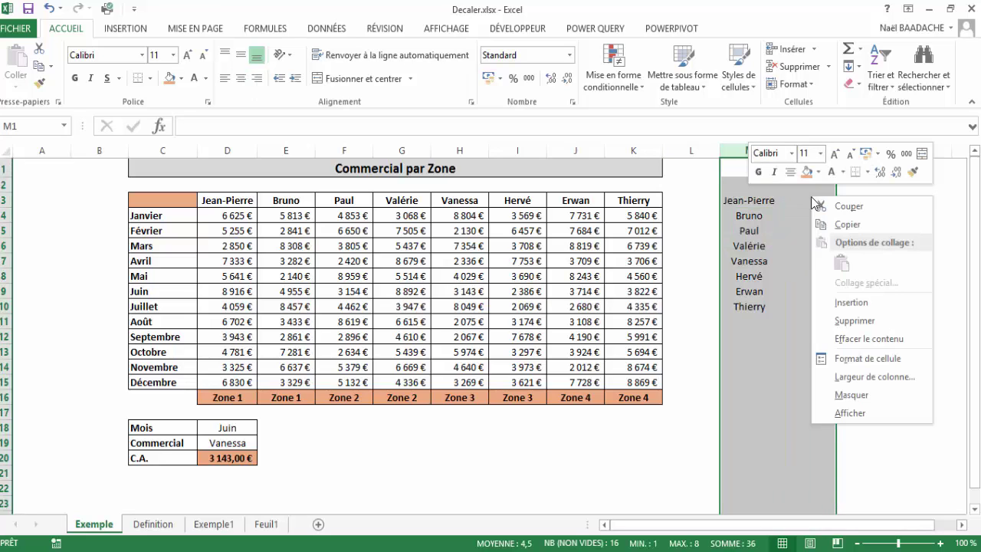
left_click(841, 397)
left_click(639, 450)
left_click(411, 447)
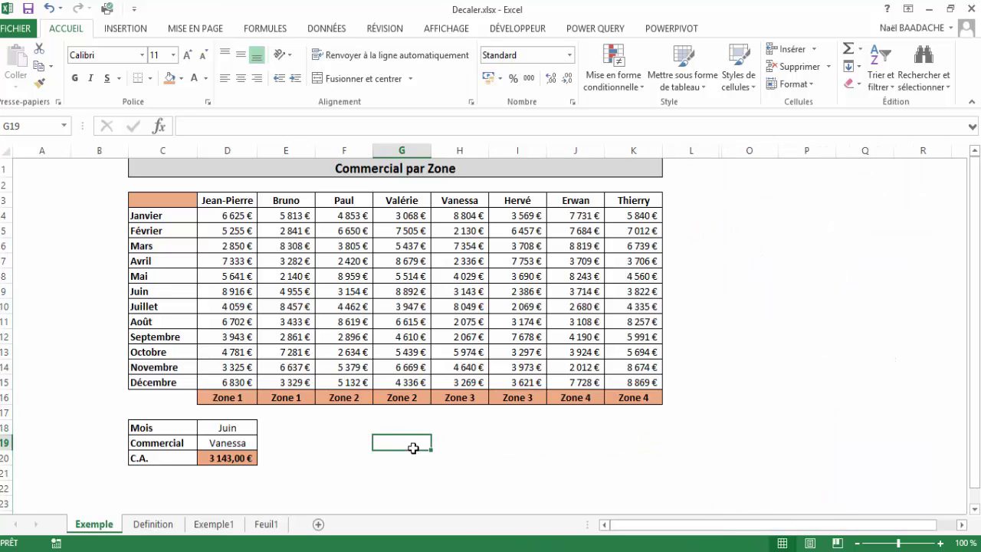